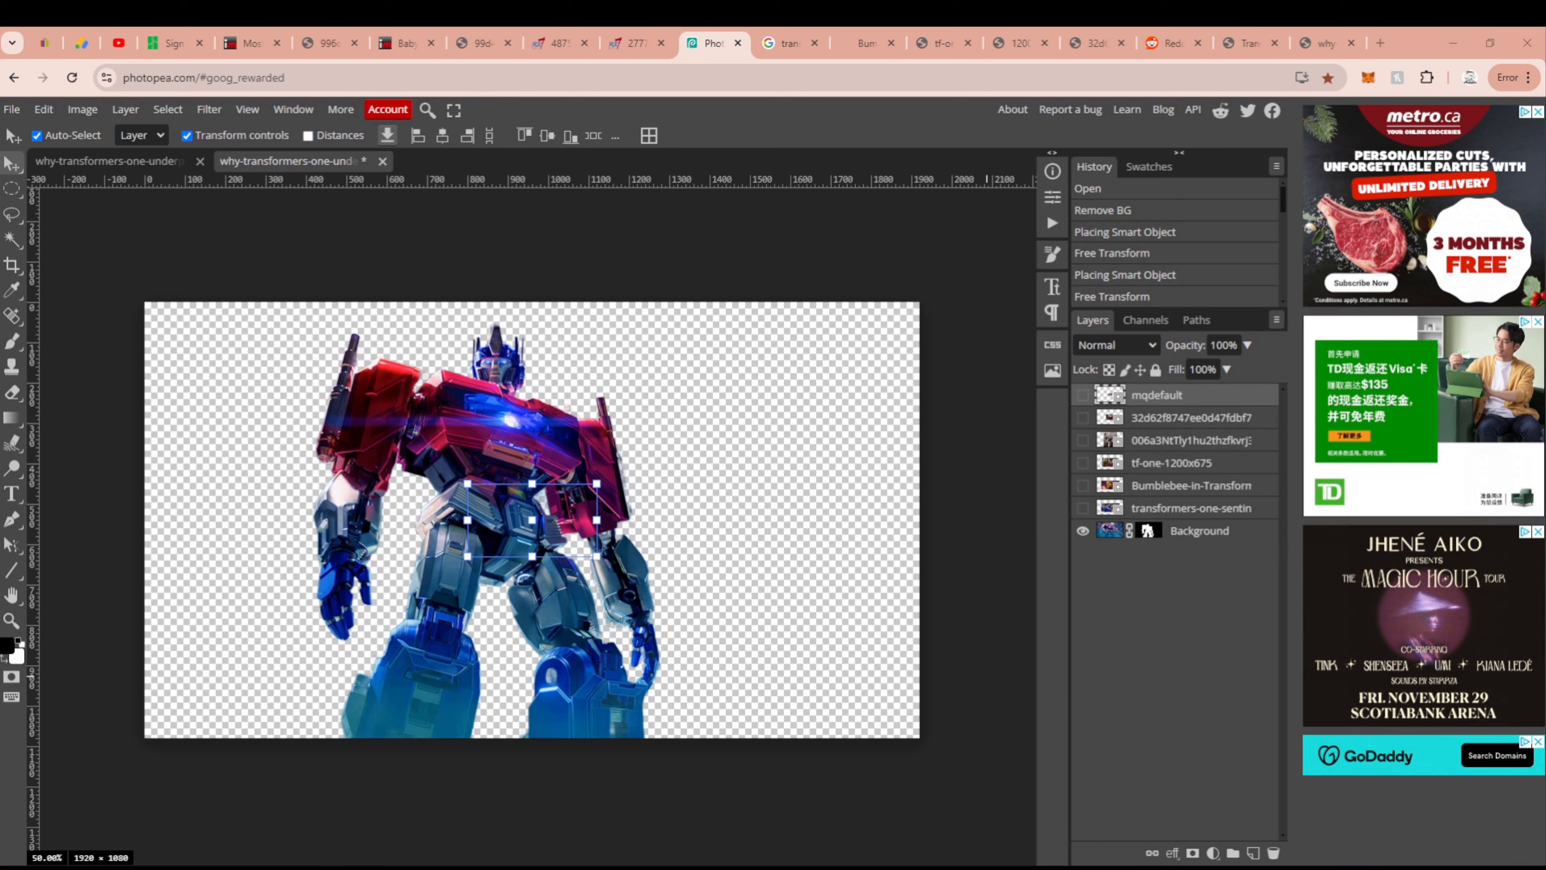
left_click(1187, 536)
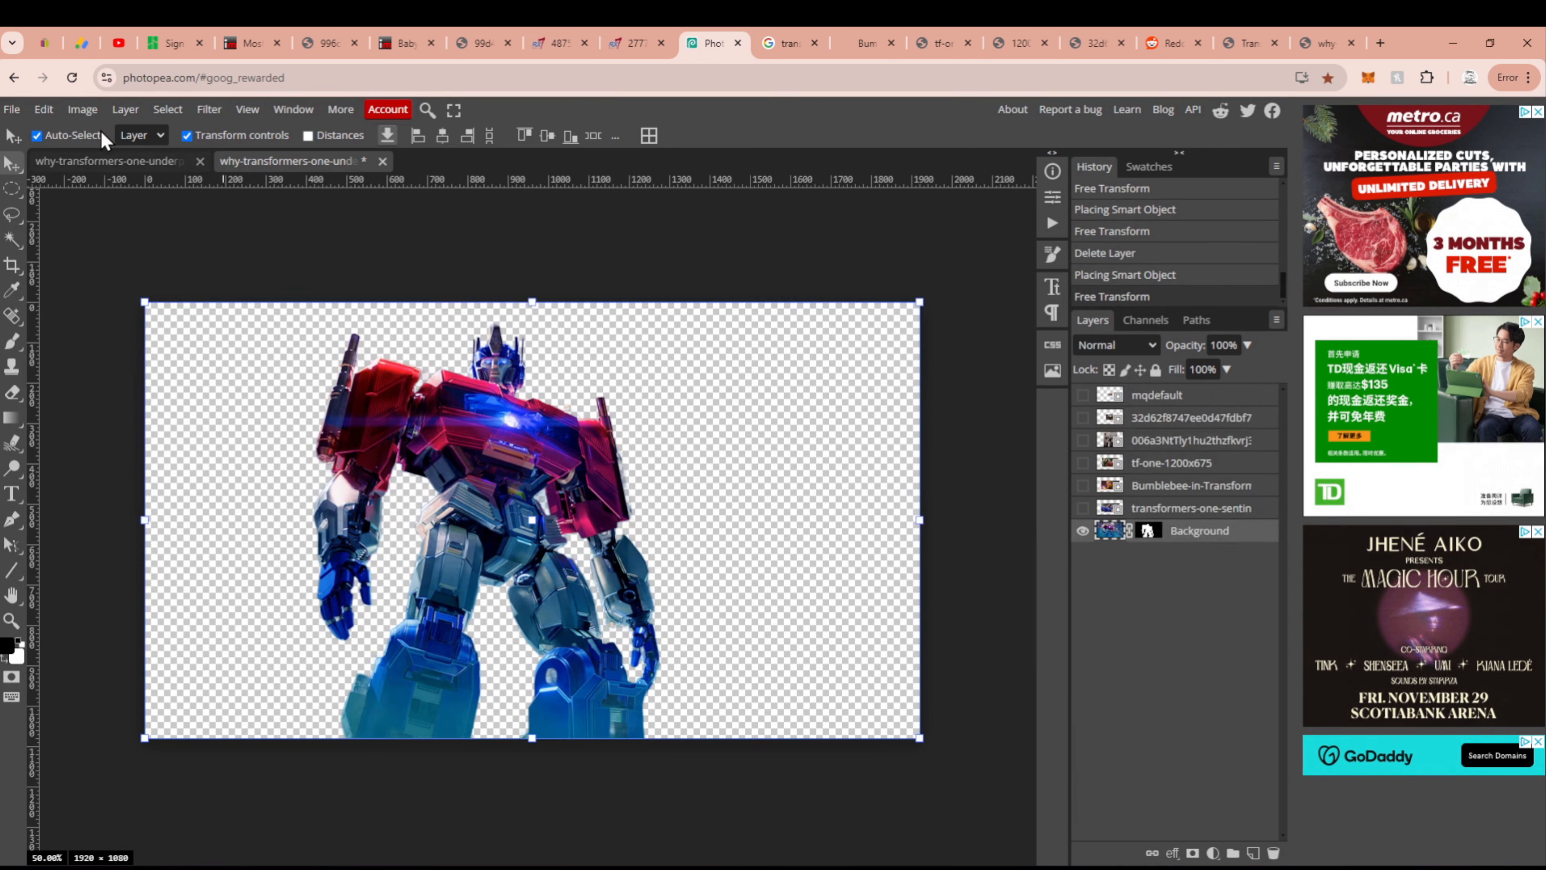
left_click(166, 110)
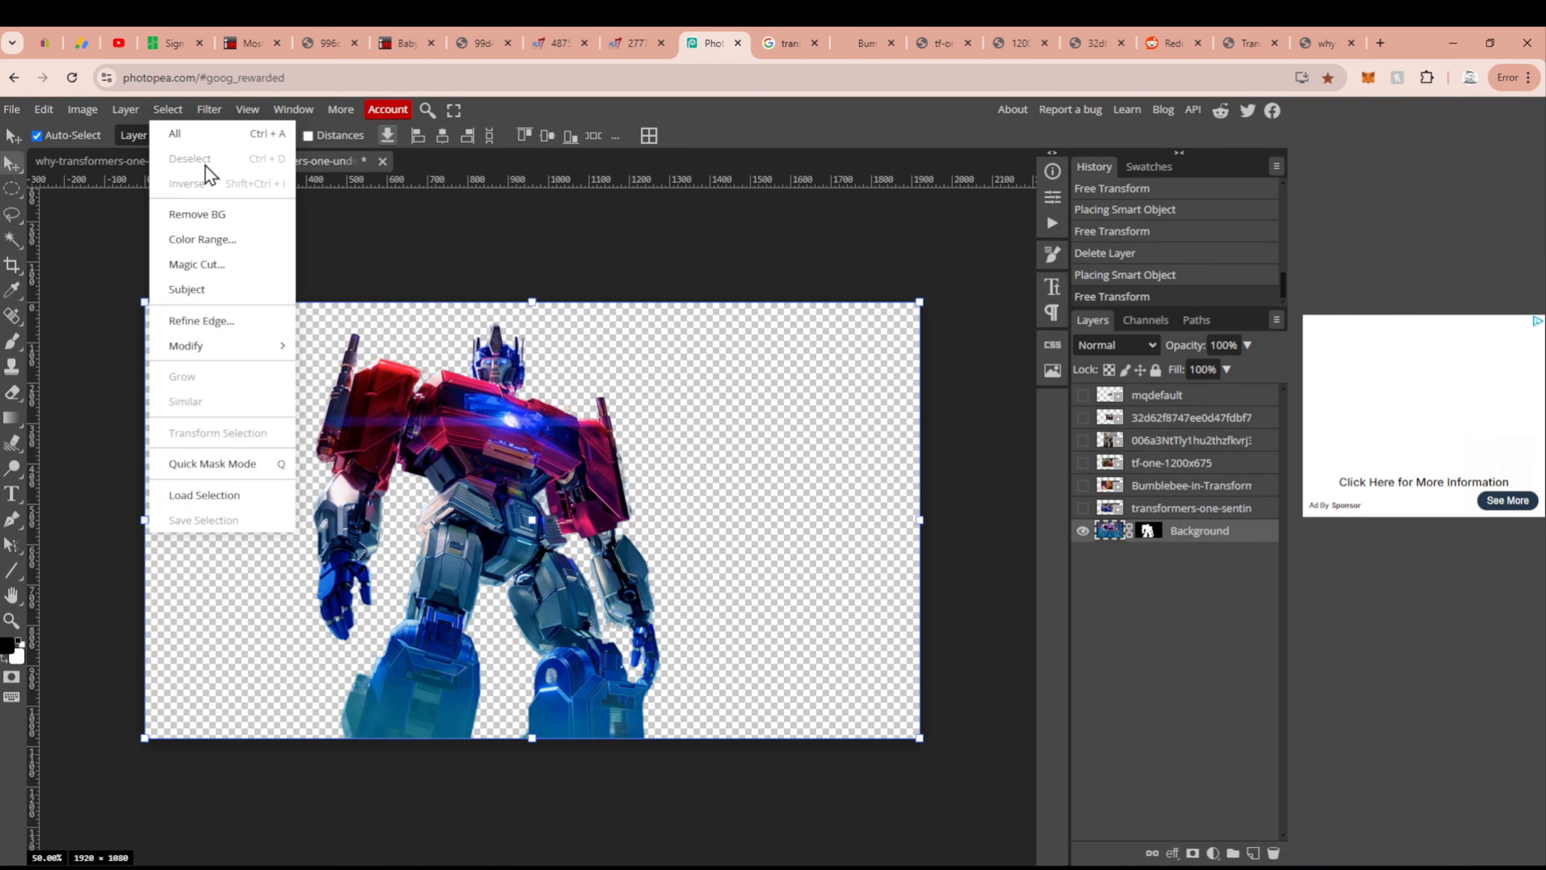
left_click(472, 245)
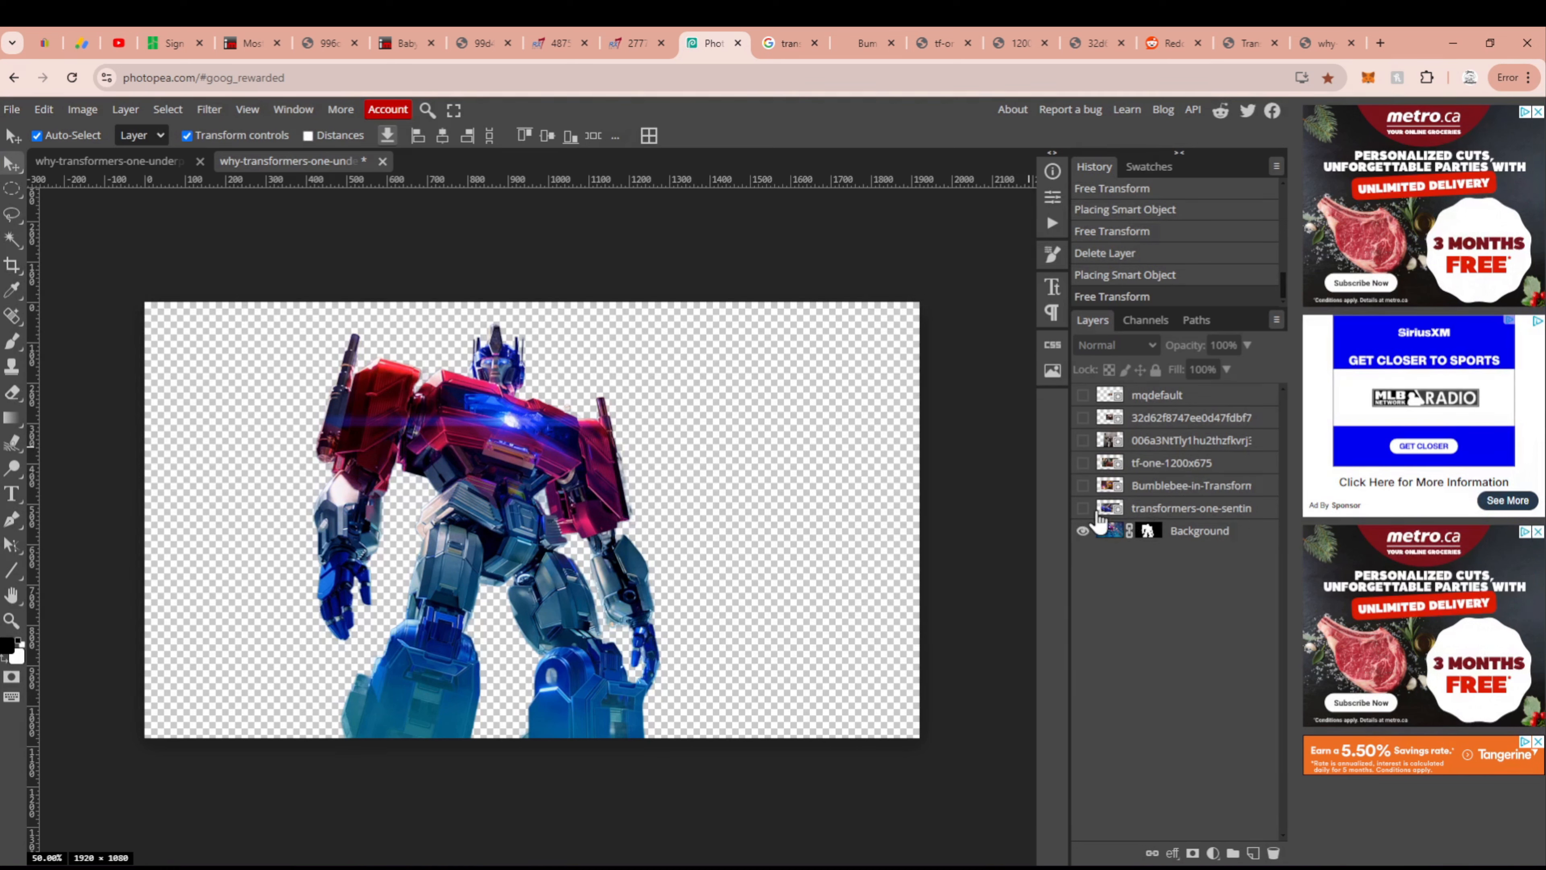
Step: Preview the hidden picture layers above the robot, leaving only transformers-one-sentin visible over the Background
left_click(1084, 508)
left_click(1083, 486)
left_click(1083, 463)
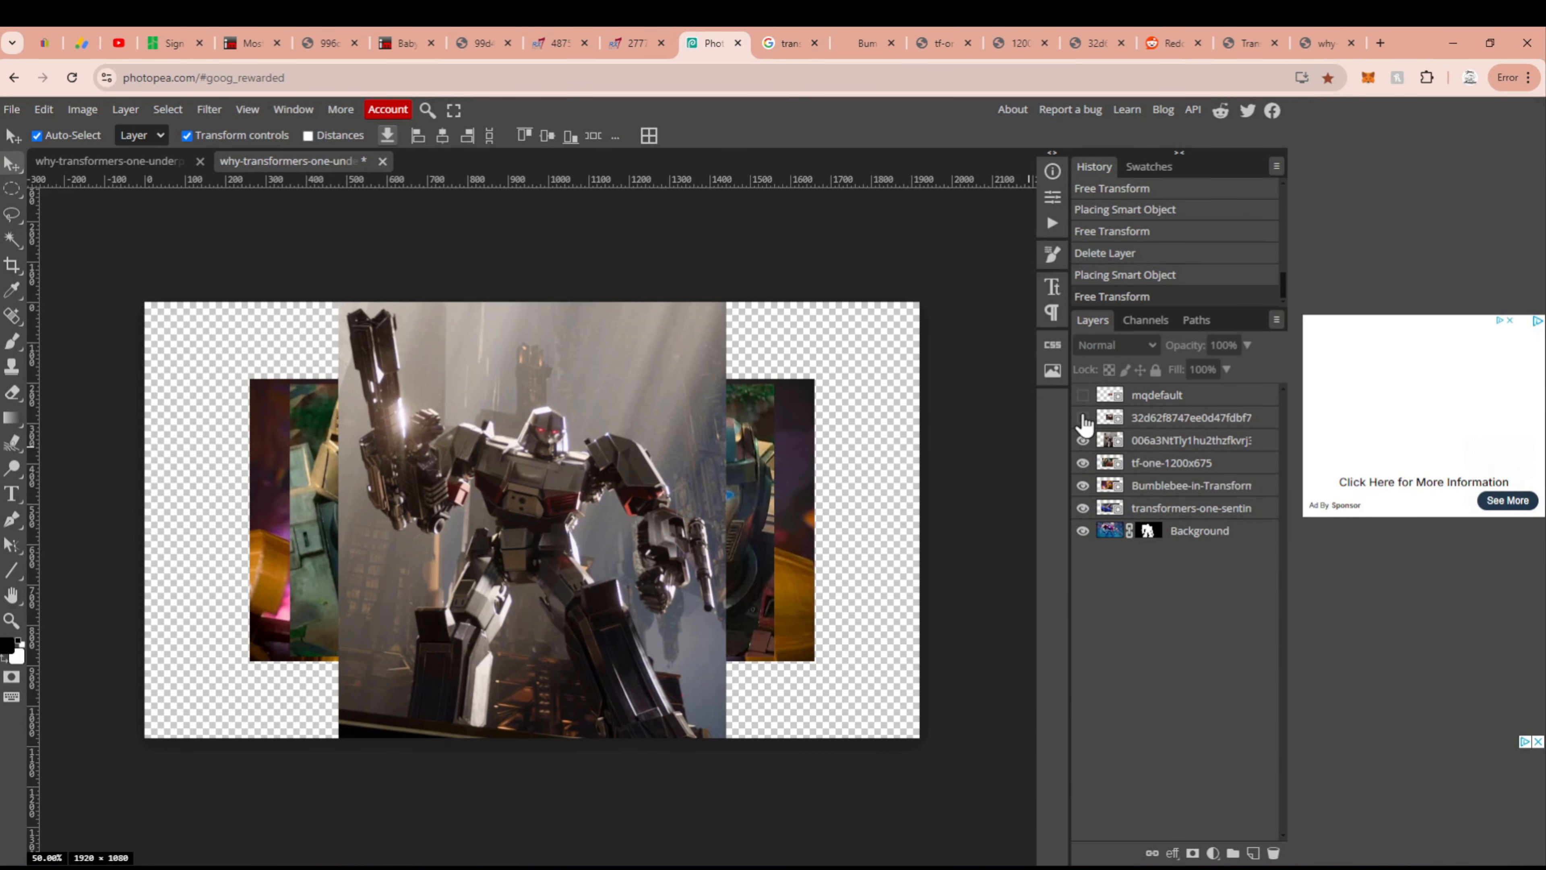
left_click(1083, 440)
left_click(1083, 417)
left_click(1083, 417)
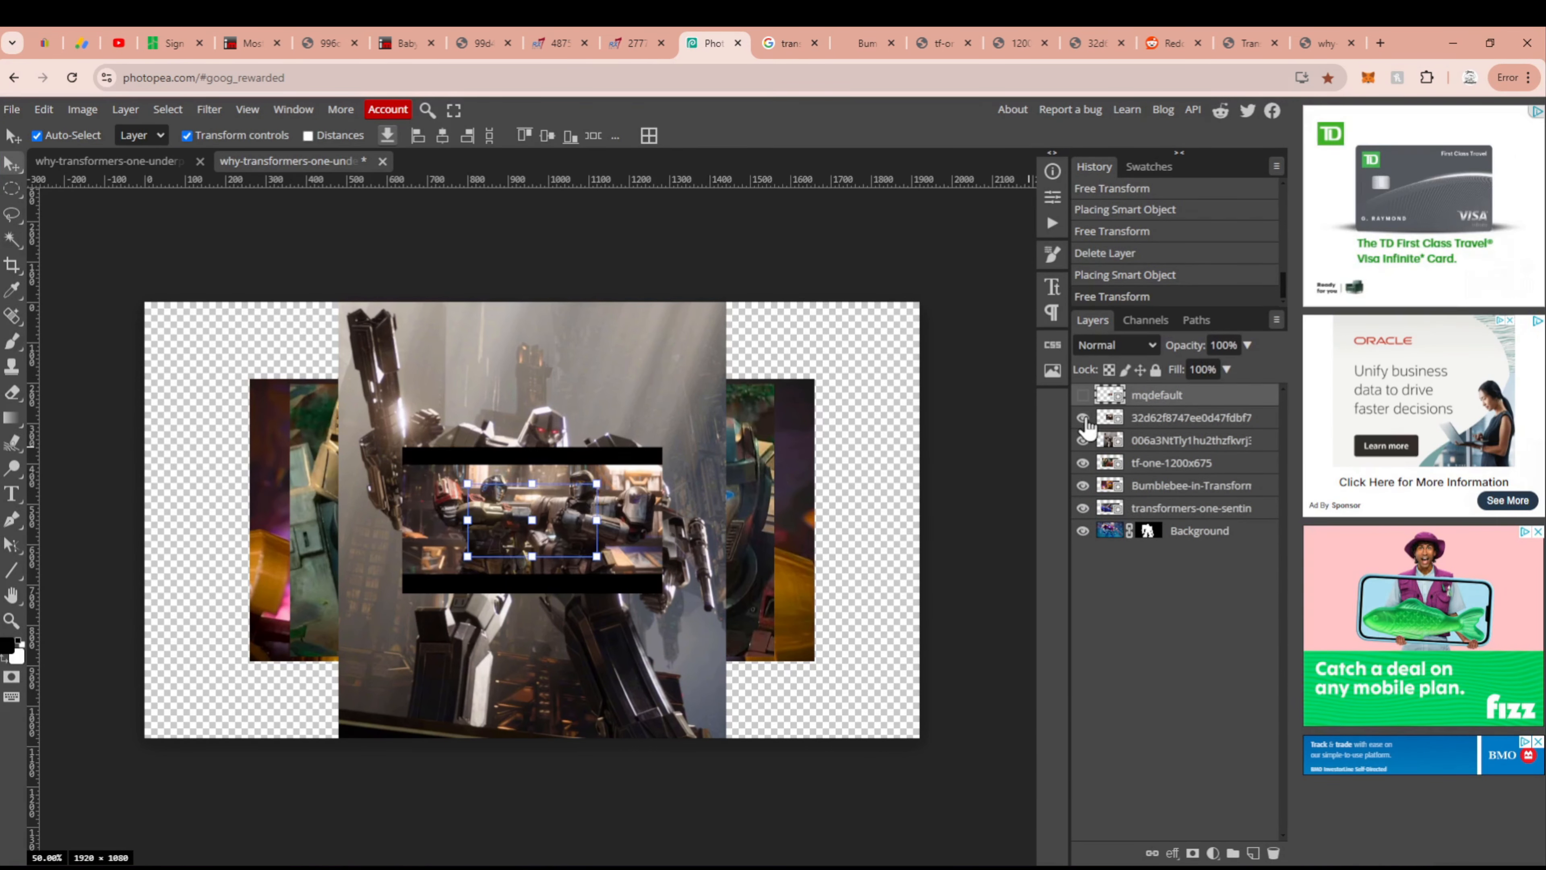
left_click(1083, 440)
left_click(1083, 463)
left_click(1083, 485)
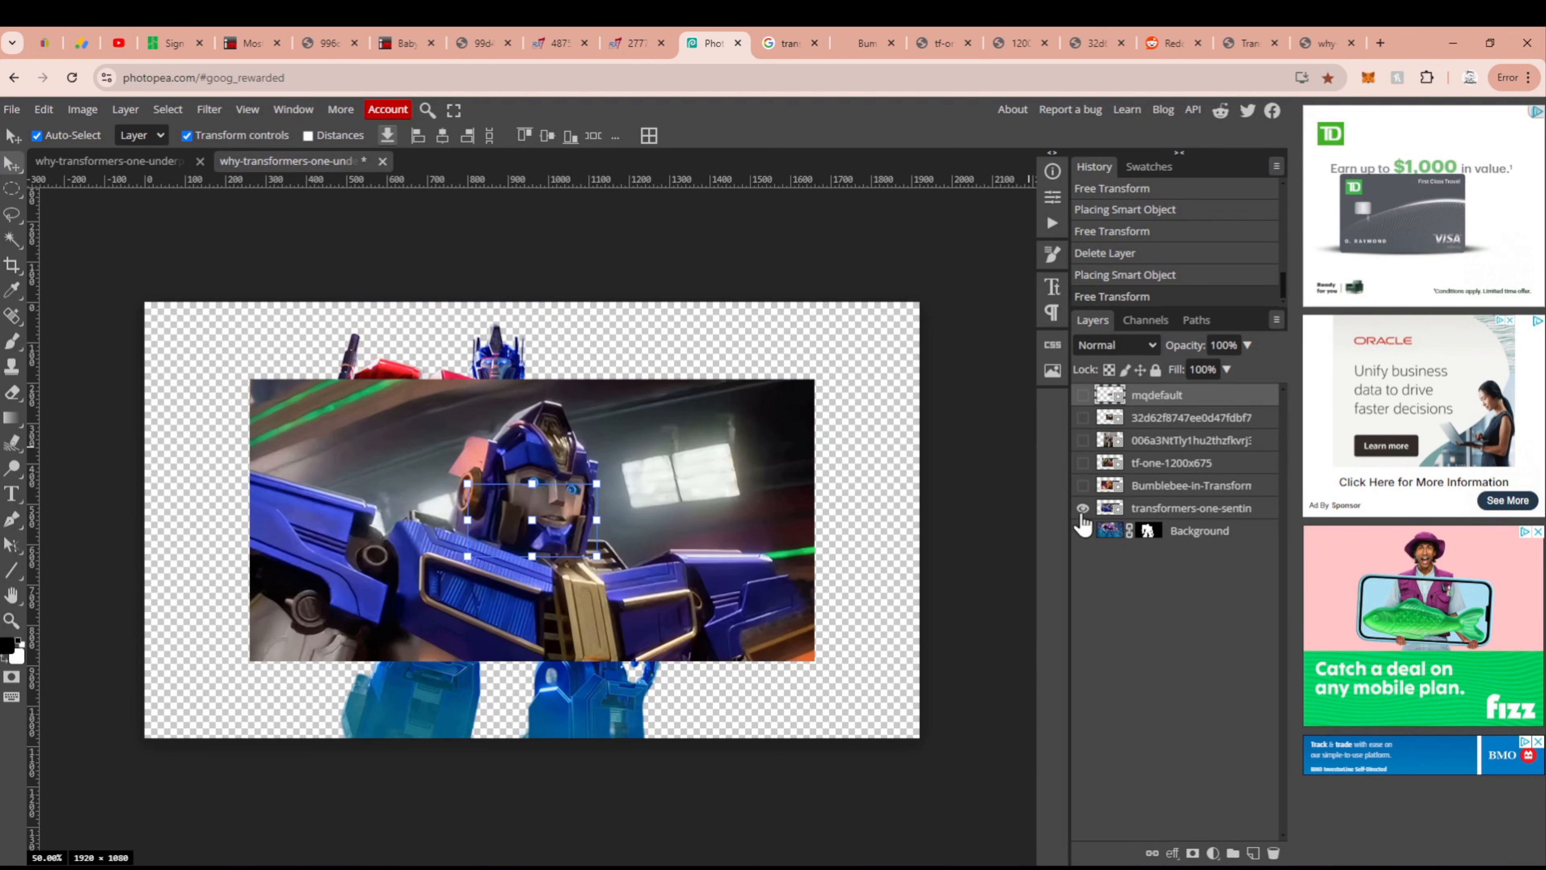
Step: Lower the transformers-one-sentin layer's opacity to 77%
left_click(1150, 515)
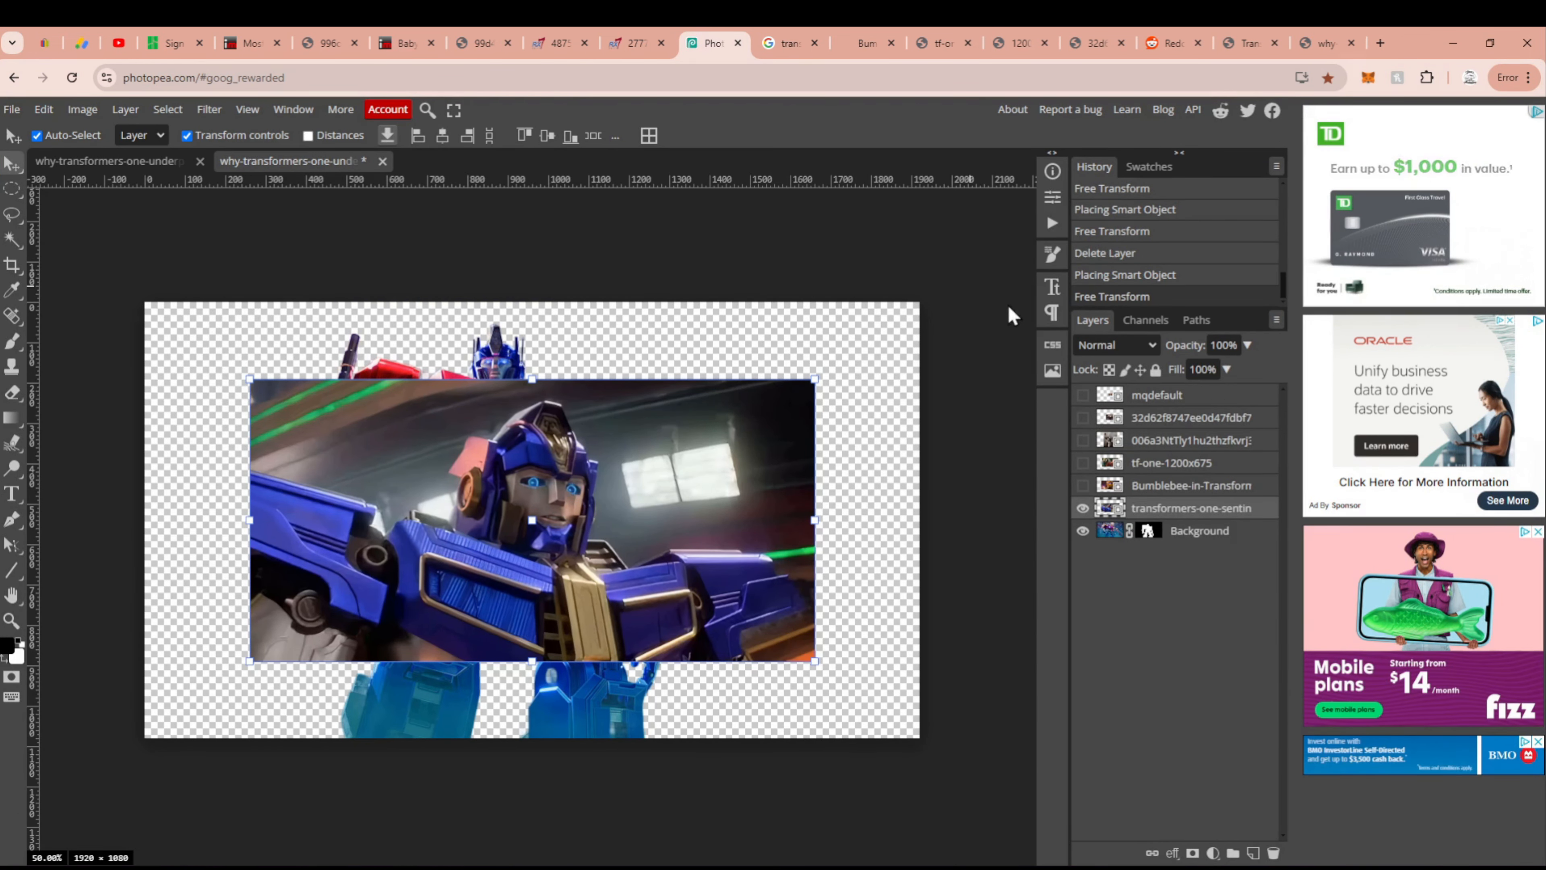
left_click(1248, 345)
mouse_move(1246, 366)
left_mouse_down()
mouse_move(1218, 373)
mouse_move(1230, 380)
left_mouse_up()
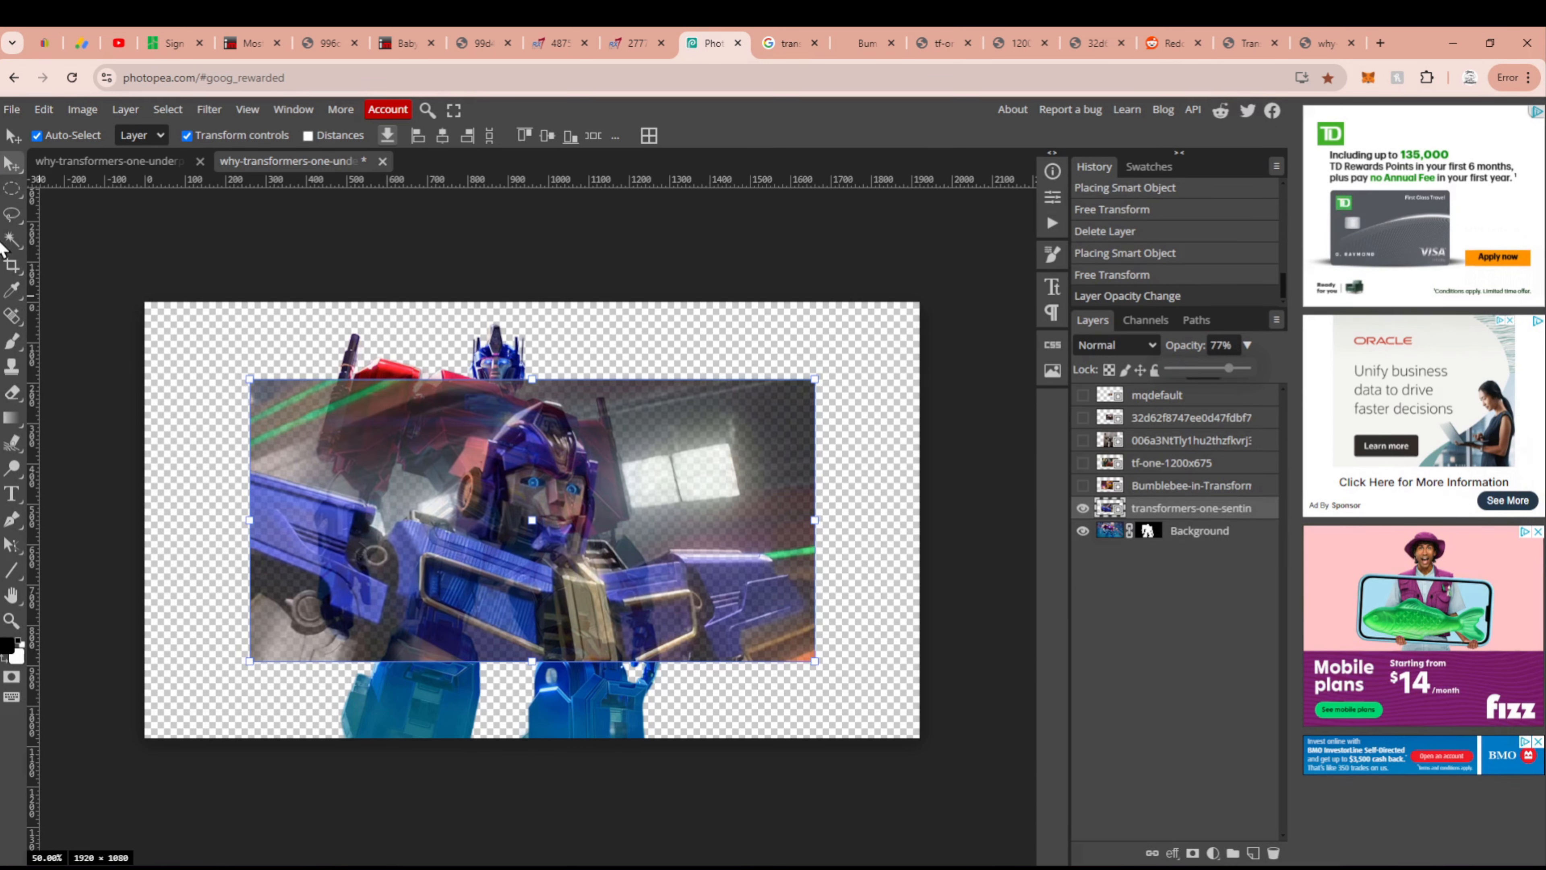
Step: Scale the transformers-one-sentin picture down to about 44% and place it across the robot's waist and hips
left_click(611, 509)
left_click_drag(815, 377, 532, 520)
left_click_drag(464, 561, 511, 573)
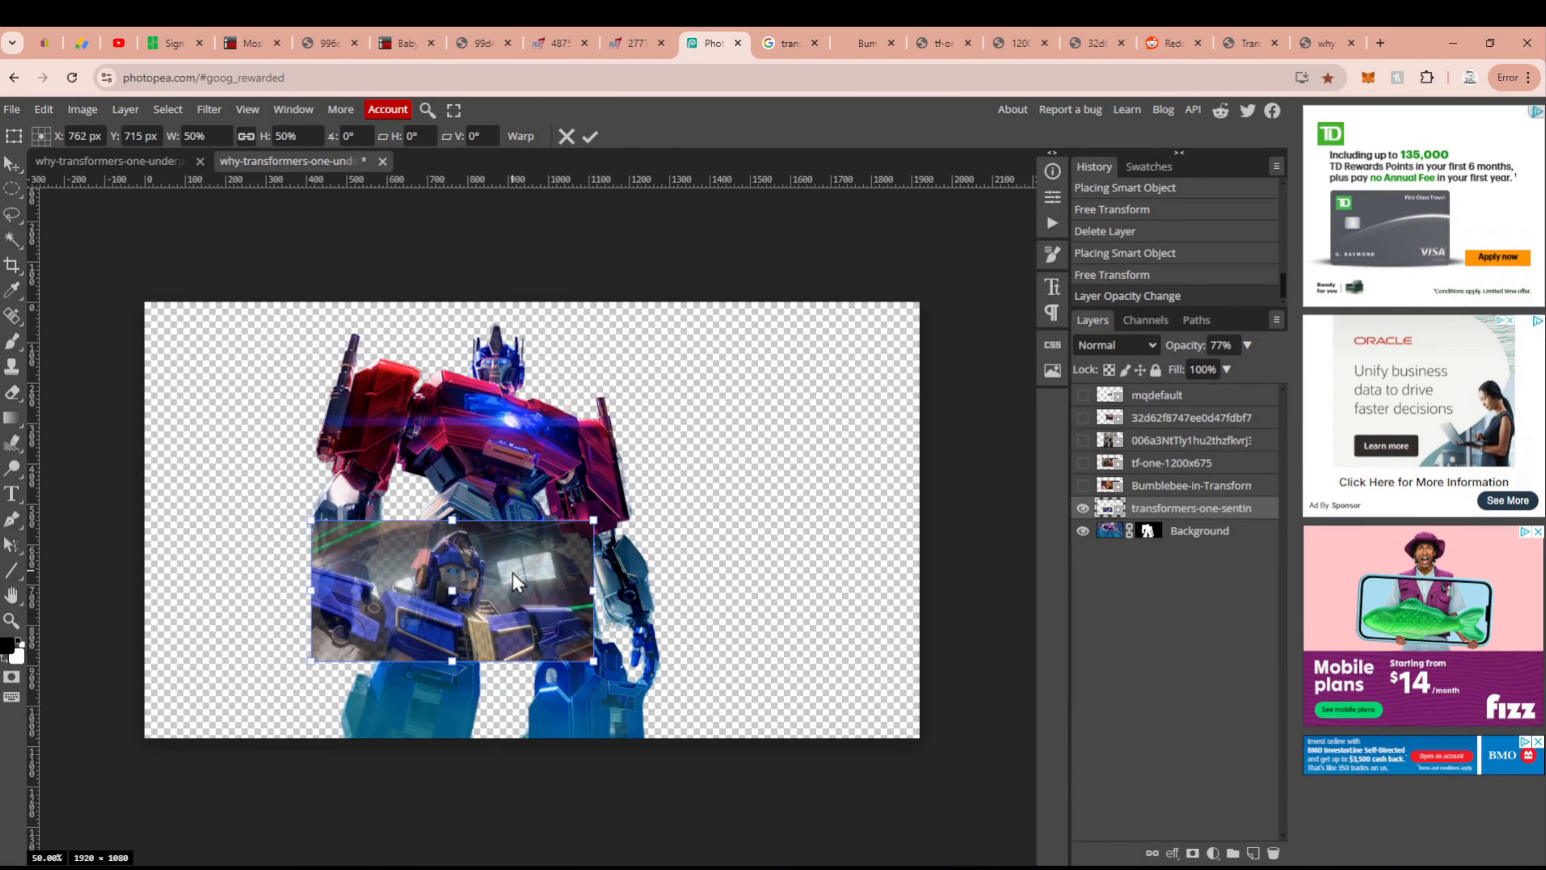
left_click_drag(593, 520, 542, 538)
left_click_drag(509, 571, 523, 542)
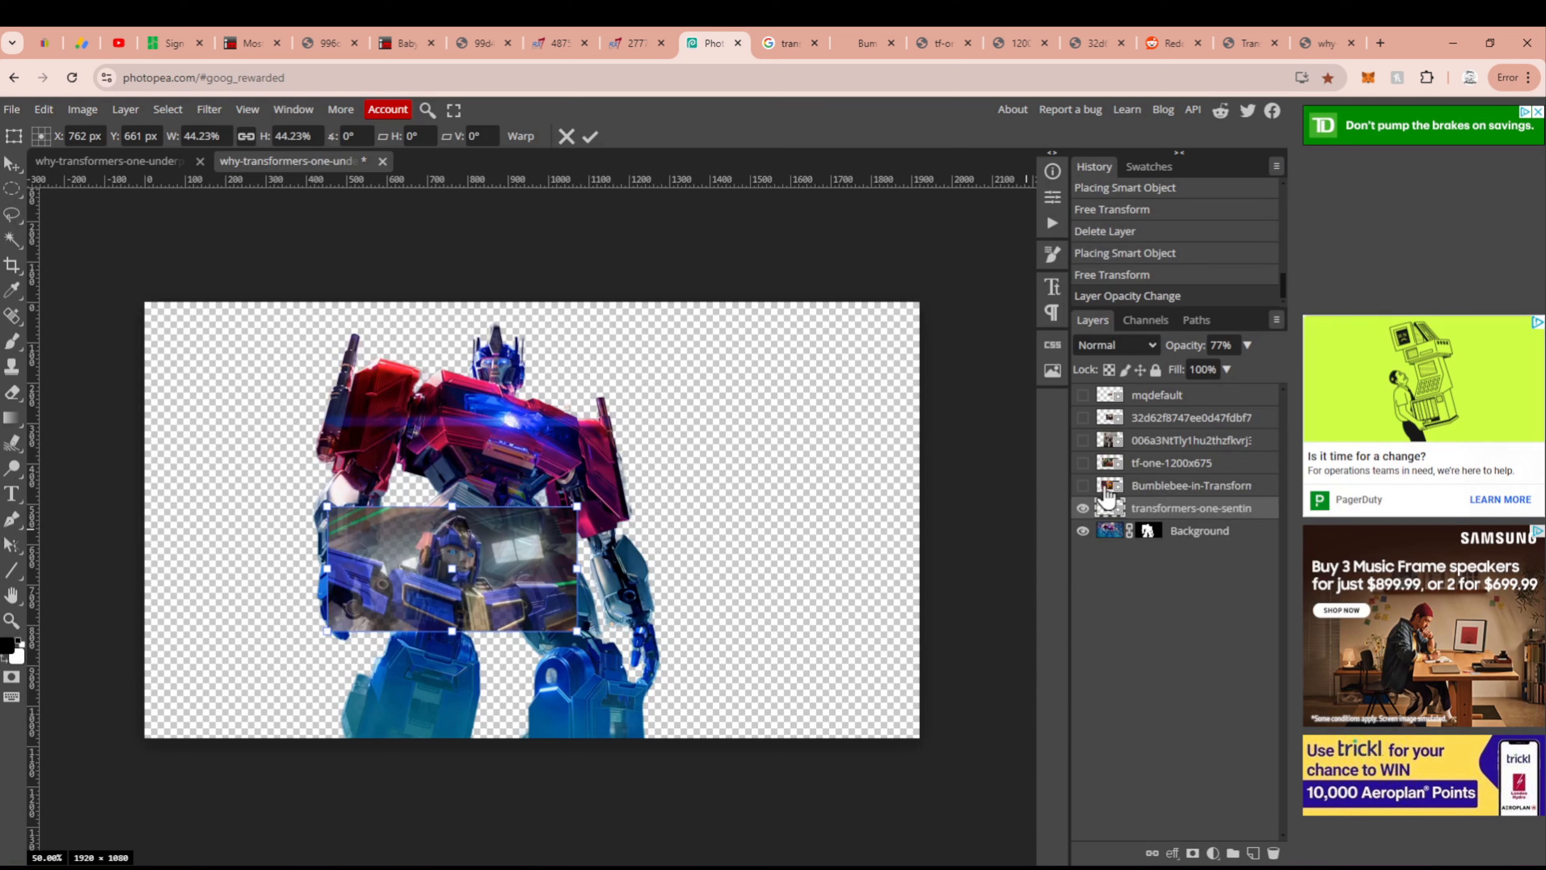
Step: Show the Bumblebee-in-Transform layer and reduce its opacity to 73%
left_click(1082, 486)
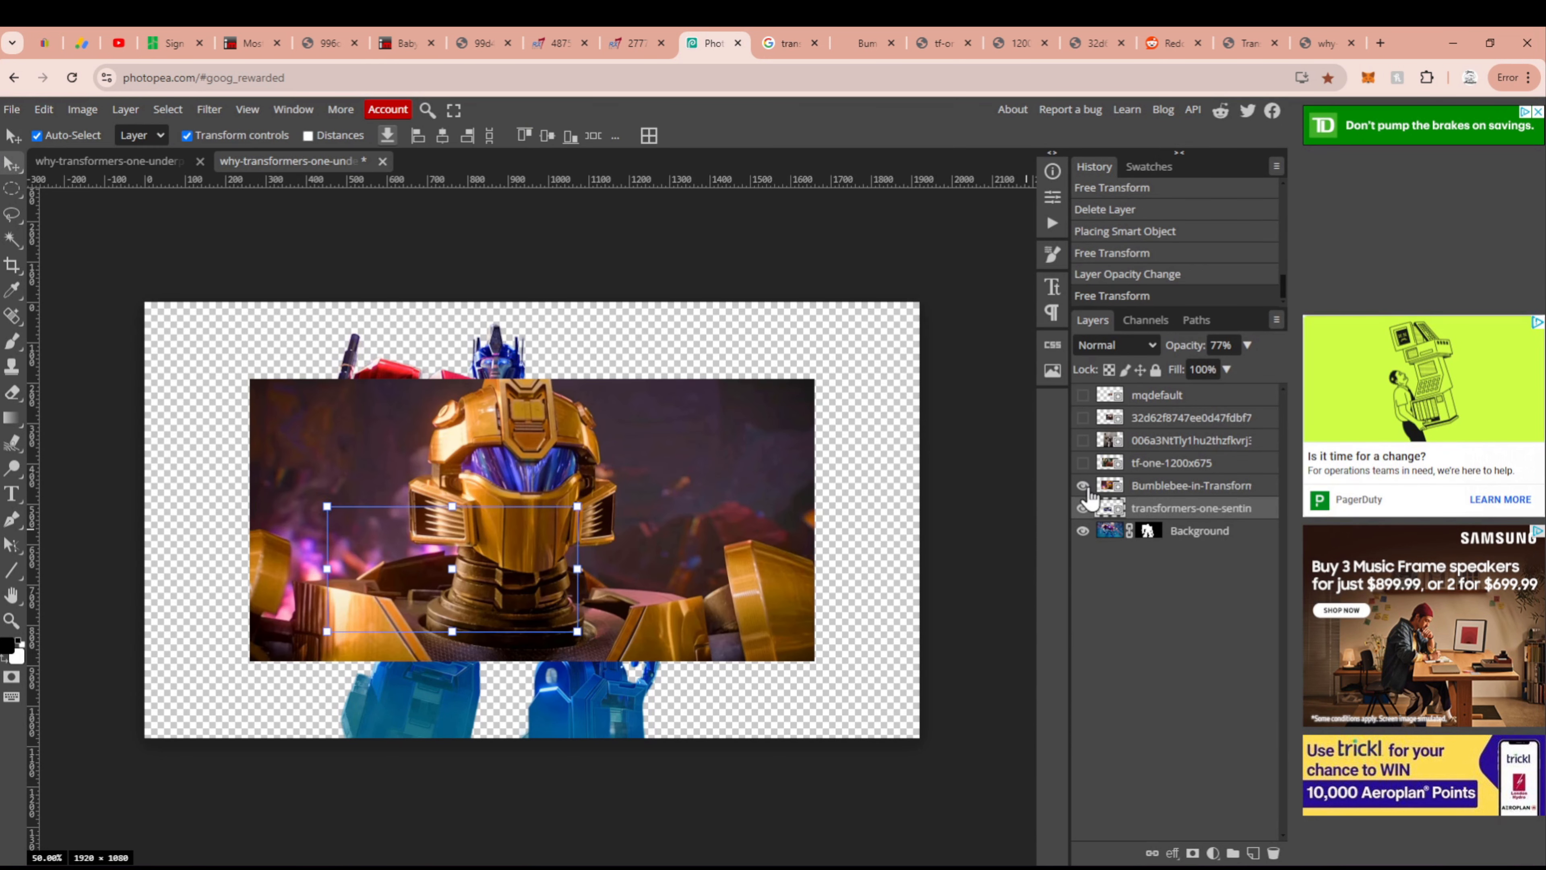
left_click(1191, 464)
left_click_drag(1234, 374, 1215, 378)
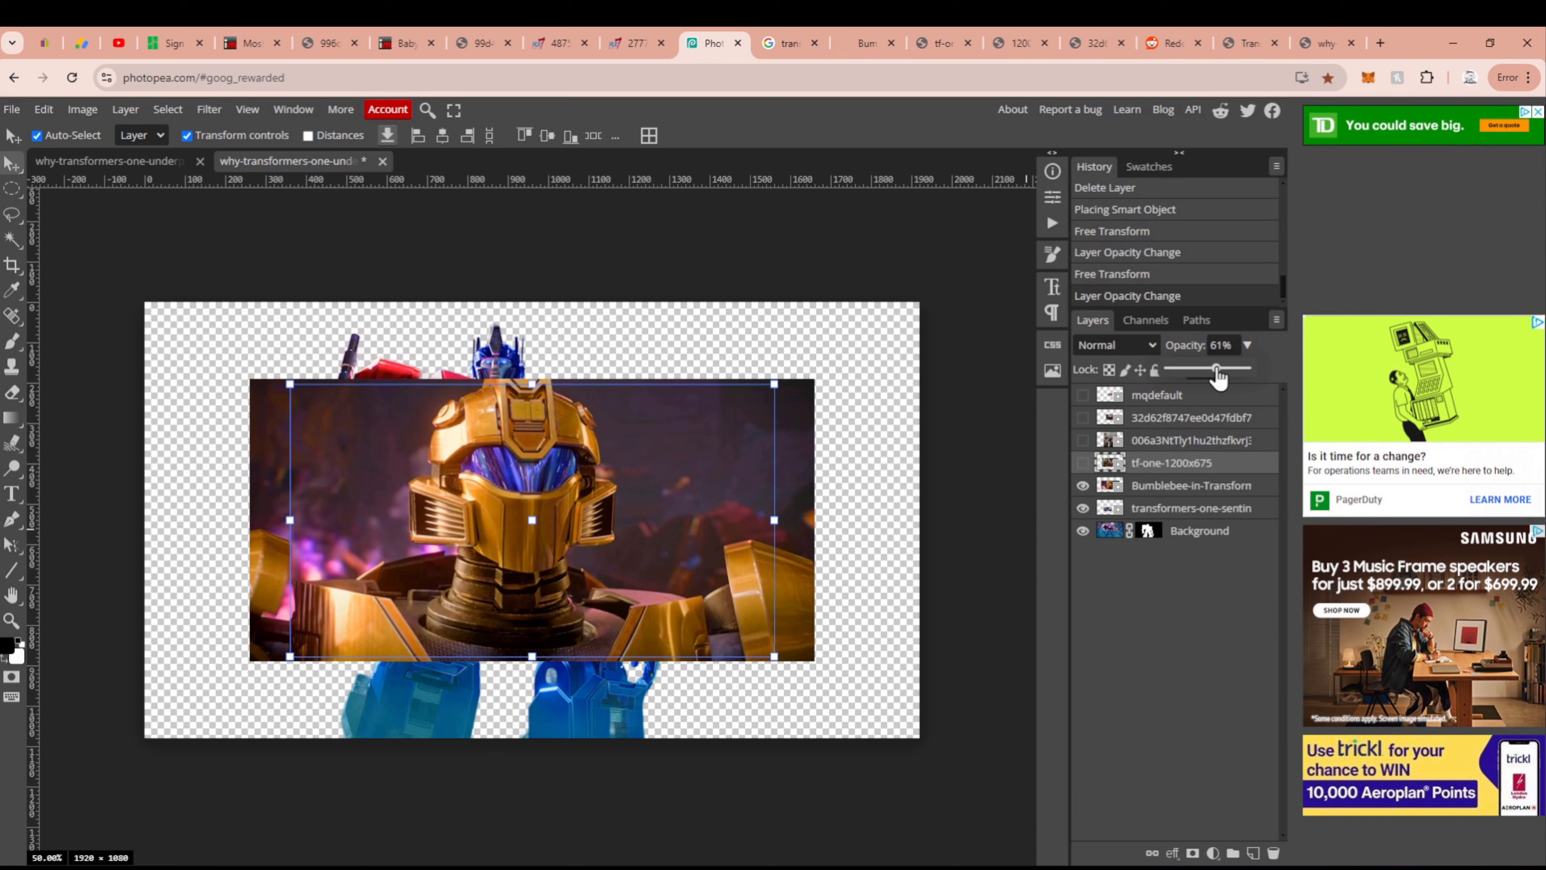
left_click(1210, 484)
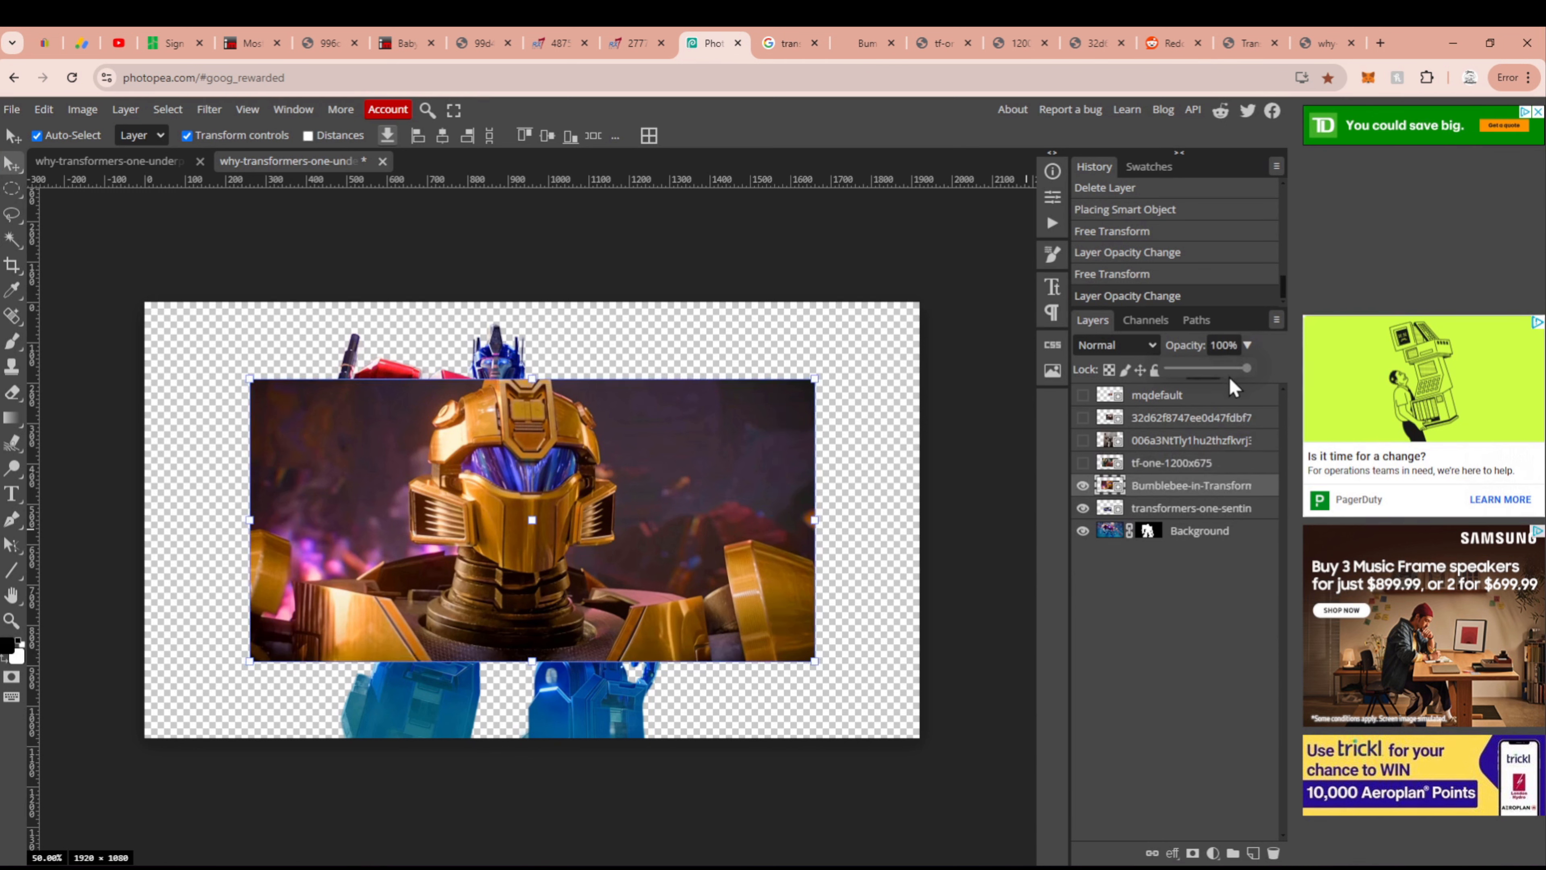
left_click_drag(1232, 387, 1226, 380)
Step: Scale the Bumblebee picture to about 45% and place it over the robot's left-hand shoulder and chest
left_click_drag(777, 483, 680, 426)
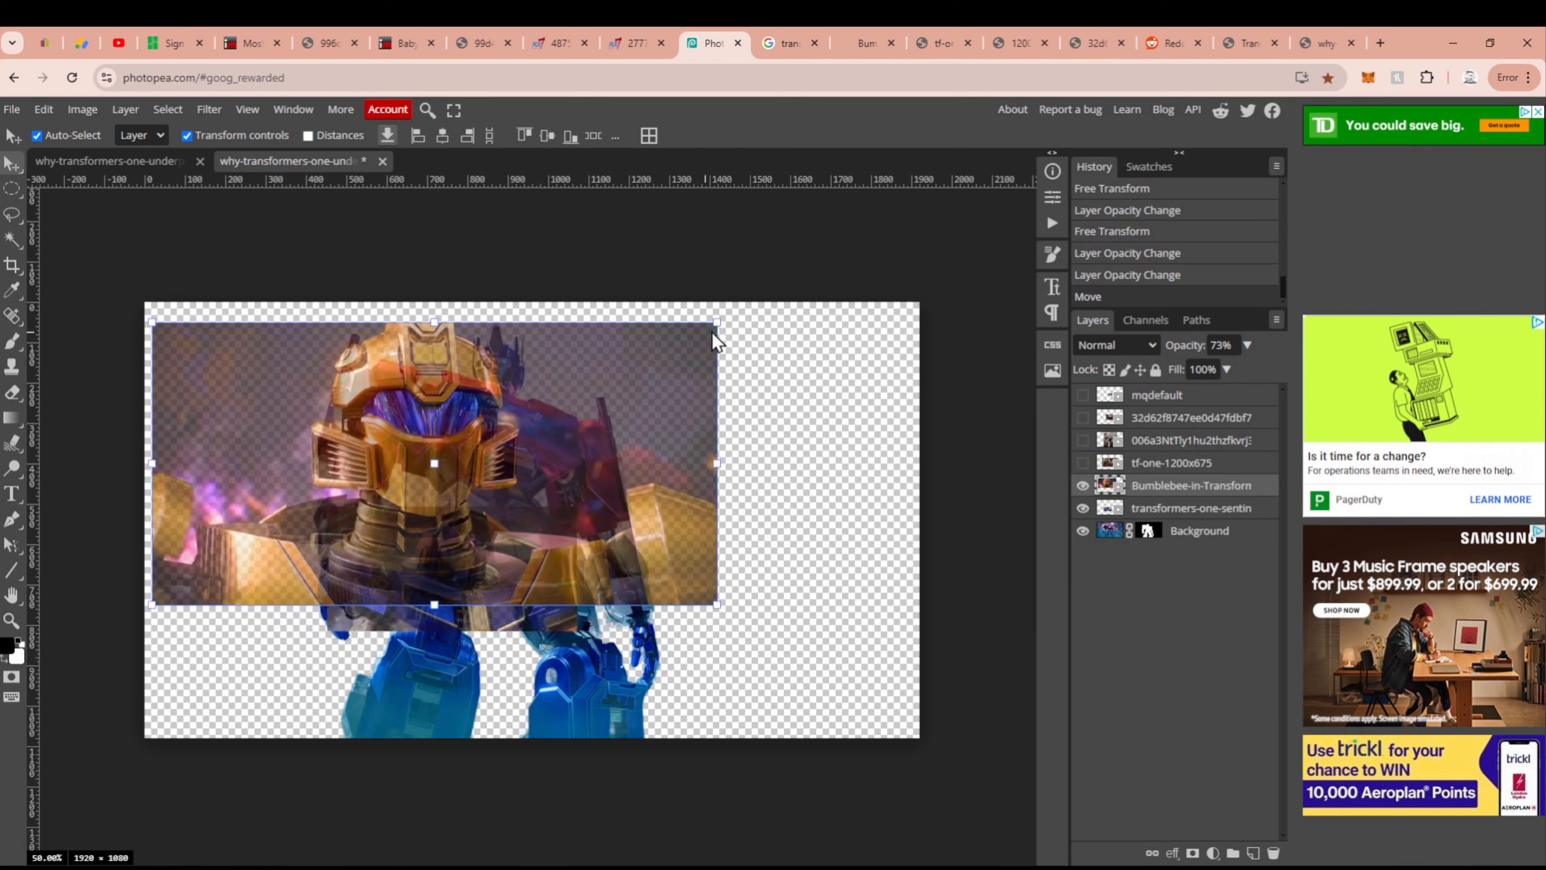
left_click_drag(721, 319, 496, 433)
left_click_drag(337, 505, 406, 408)
left_click_drag(565, 340, 476, 381)
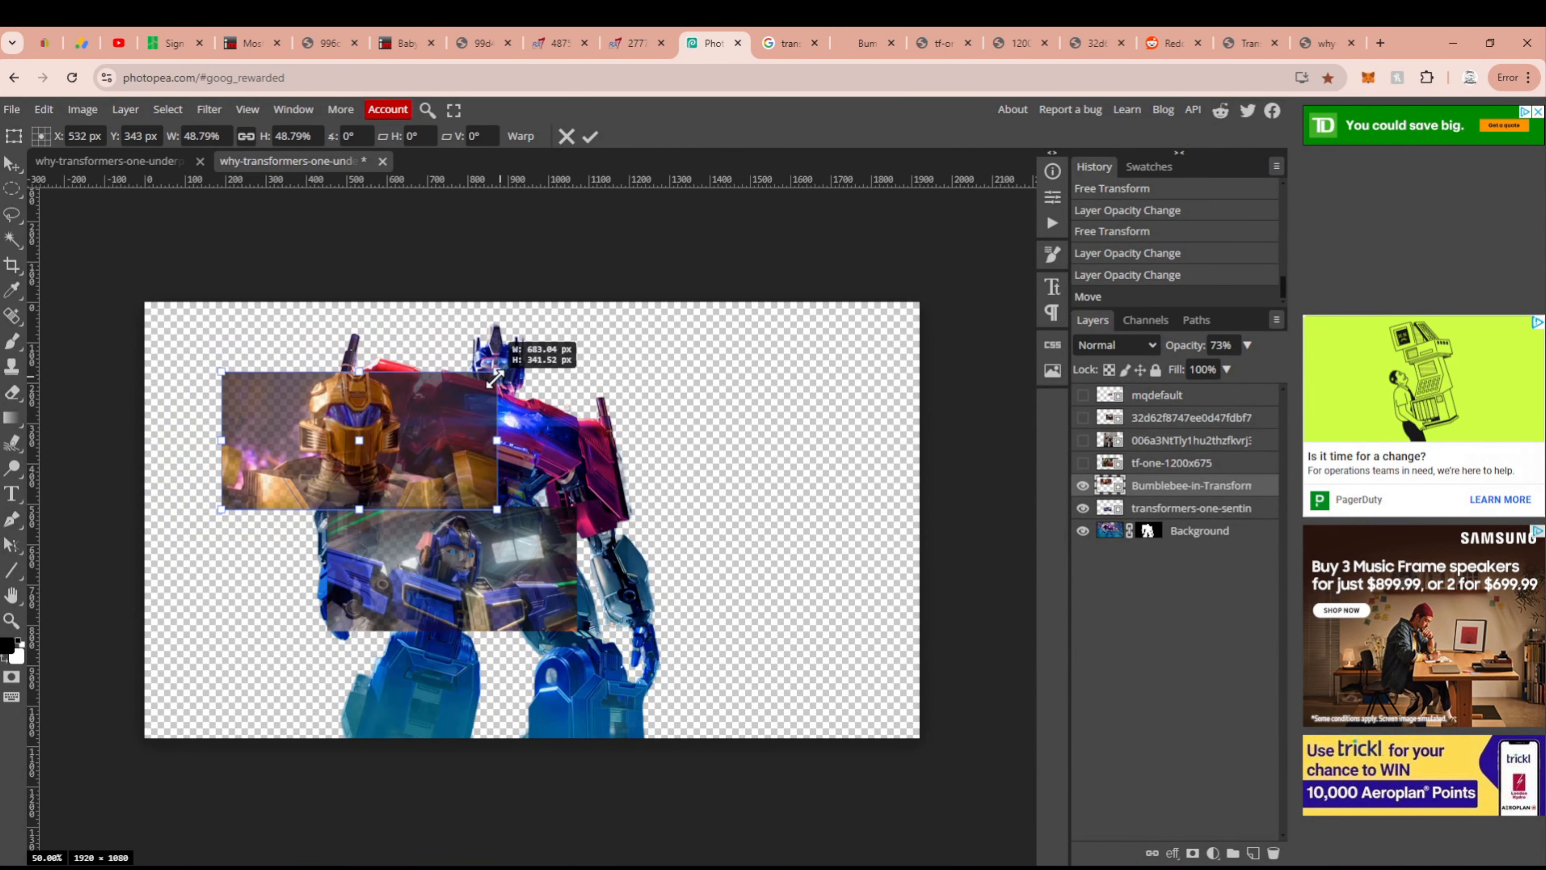
left_click_drag(355, 434, 407, 422)
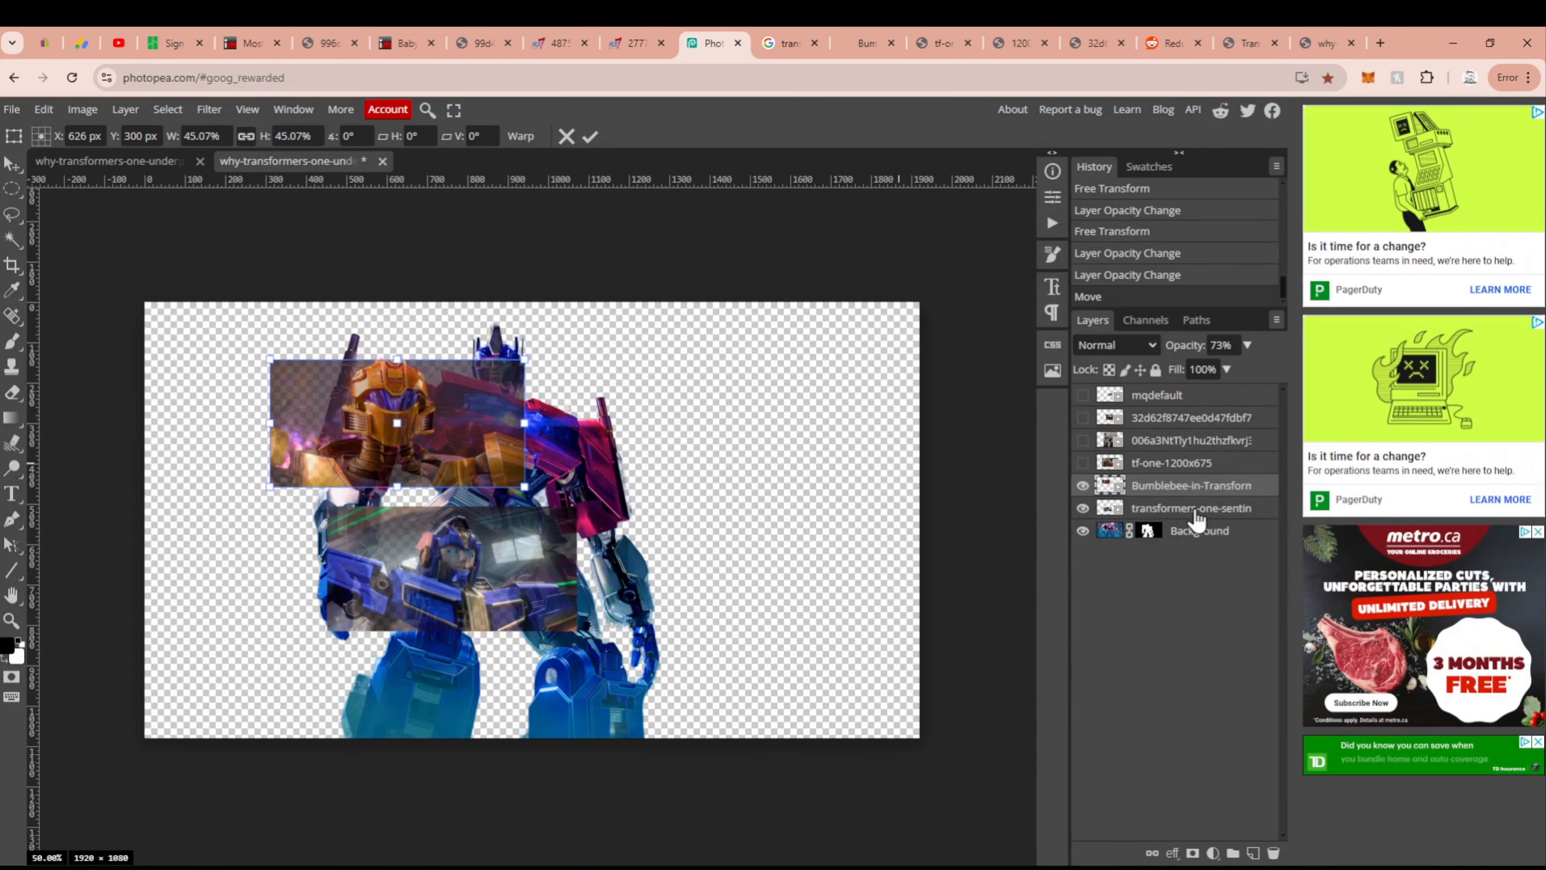
Step: Show the tf-one-1200x675 layer at 77% opacity, scale it to about 52% and place it over the robot's lower torso
left_click(1169, 463)
left_click(1082, 463)
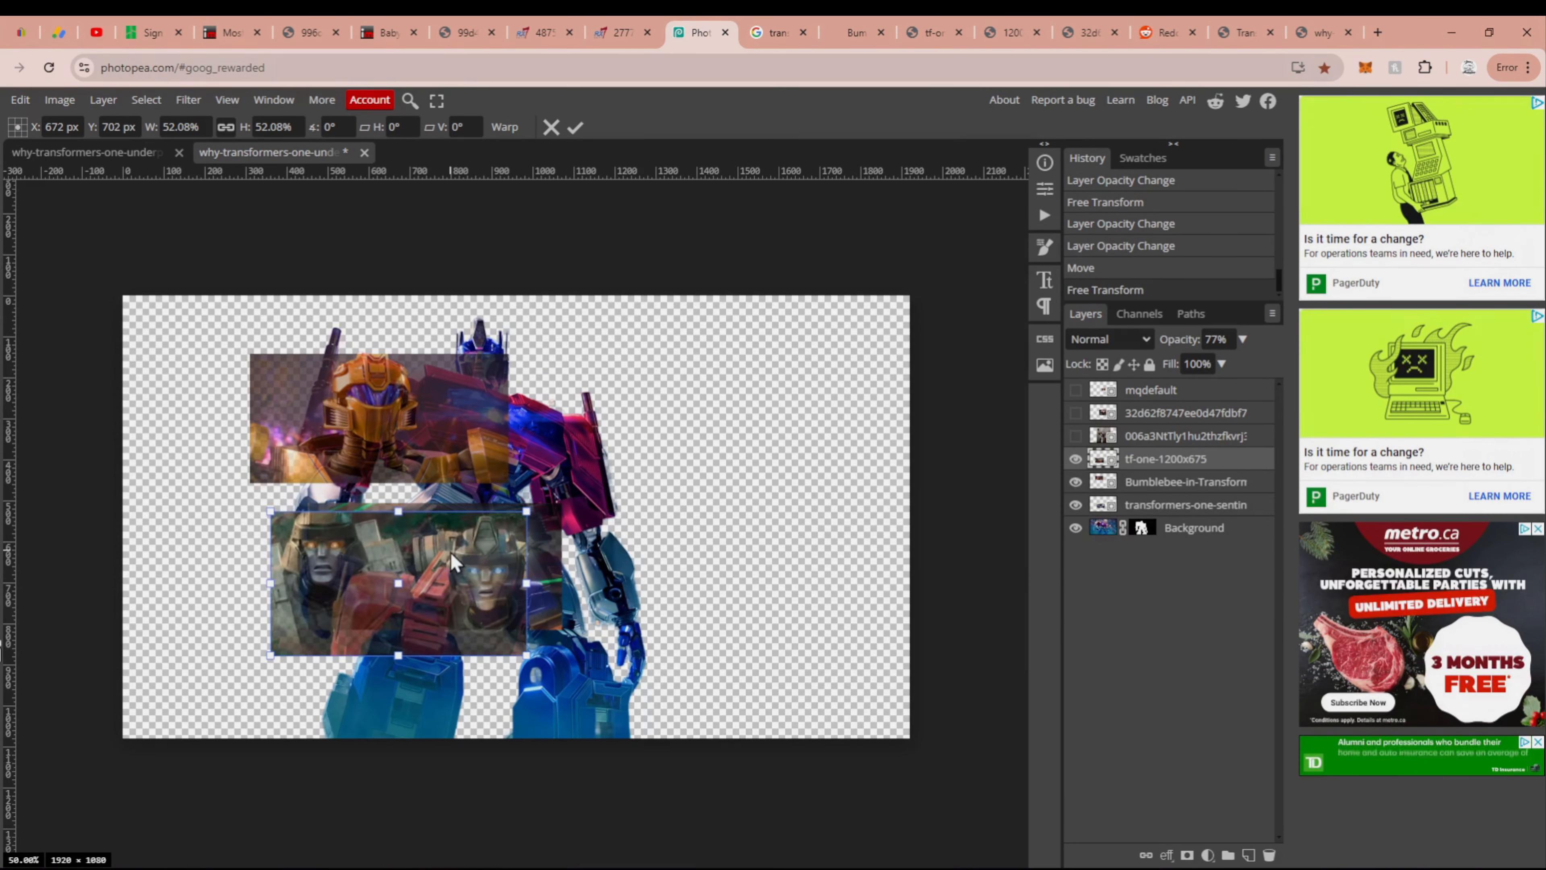
left_click_drag(450, 552, 467, 522)
Step: Show the 006a3NtTly layer at 79% opacity, scale it down and place it over the robot's right-hand torso and leg
left_click(1169, 435)
left_click(1076, 435)
left_click_drag(712, 300, 538, 484)
key("7")
key("9")
left_click_drag(454, 611, 554, 558)
Step: Show the 32d62f8747 layer, scale it down, place it across the robot's chest and tilt it clockwise
left_click(1156, 413)
left_click(1075, 413)
left_click_drag(646, 447, 604, 471)
left_click_drag(521, 529, 521, 444)
left_click_drag(615, 414, 620, 438)
Step: Tilt the 006a3NtTly picture slightly clockwise and stack its layer above the 32d62f8747 layer
left_click(1145, 443)
left_click(662, 512)
left_click(633, 514)
left_click_drag(654, 503, 628, 547)
left_click_drag(1176, 436, 1183, 404)
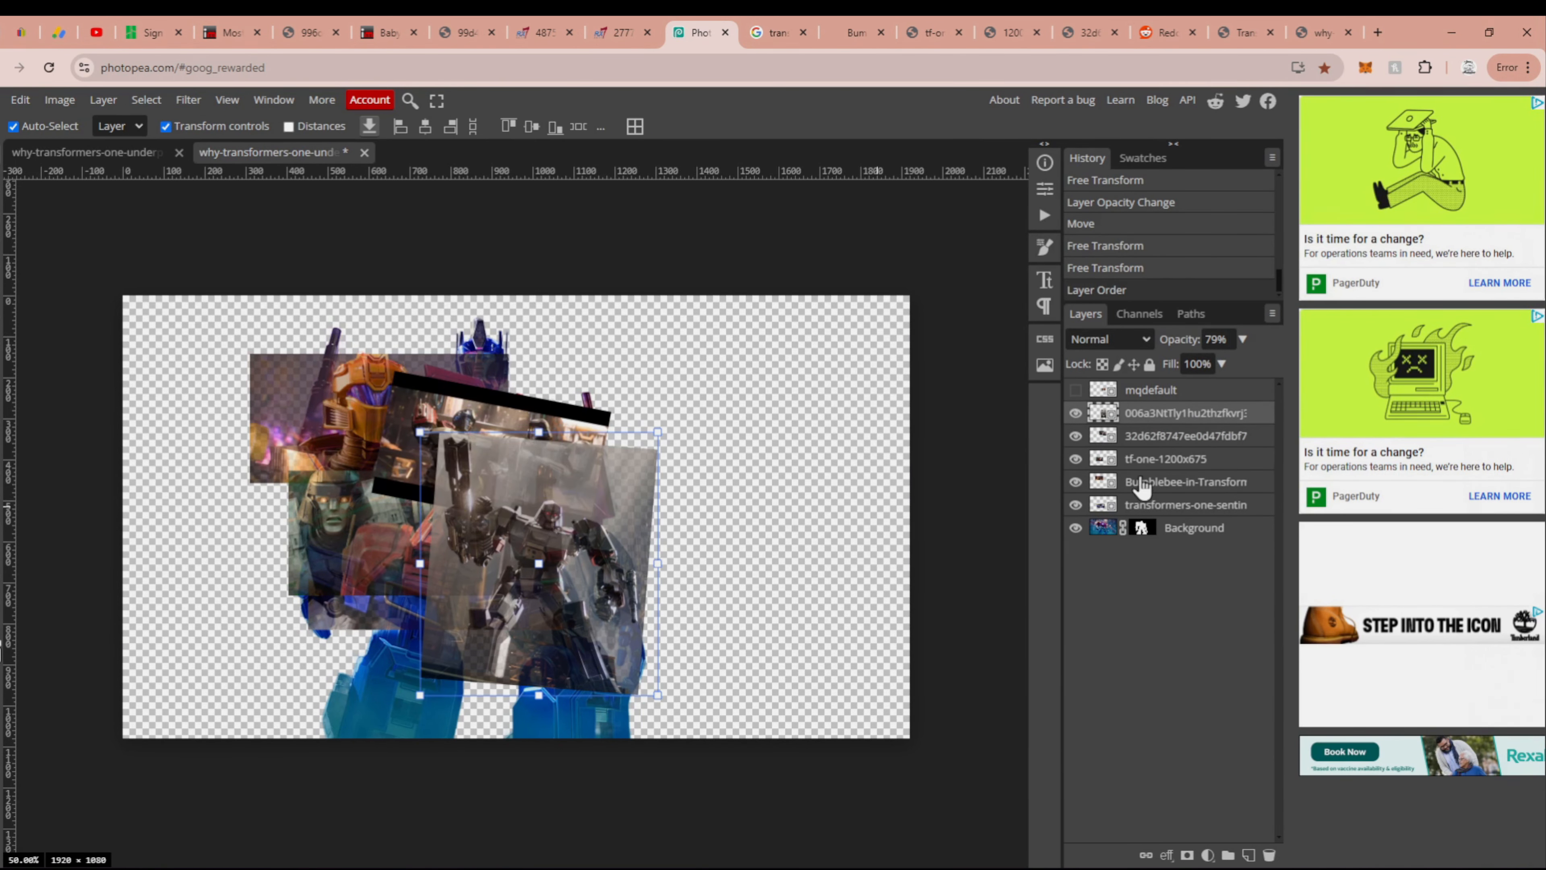
Step: Tilt the Bumblebee picture slightly counter-clockwise over the robot's shoulder
left_click(487, 415)
left_click(304, 421)
left_click_drag(214, 425, 216, 431)
left_click_drag(317, 414, 314, 424)
Step: Show the mqdefault layer, enlarge it to about 132% and place it over the robot's left-hand thigh
left_click(1076, 390)
left_click(534, 529)
left_click_drag(534, 529, 427, 647)
left_click_drag(476, 599, 516, 575)
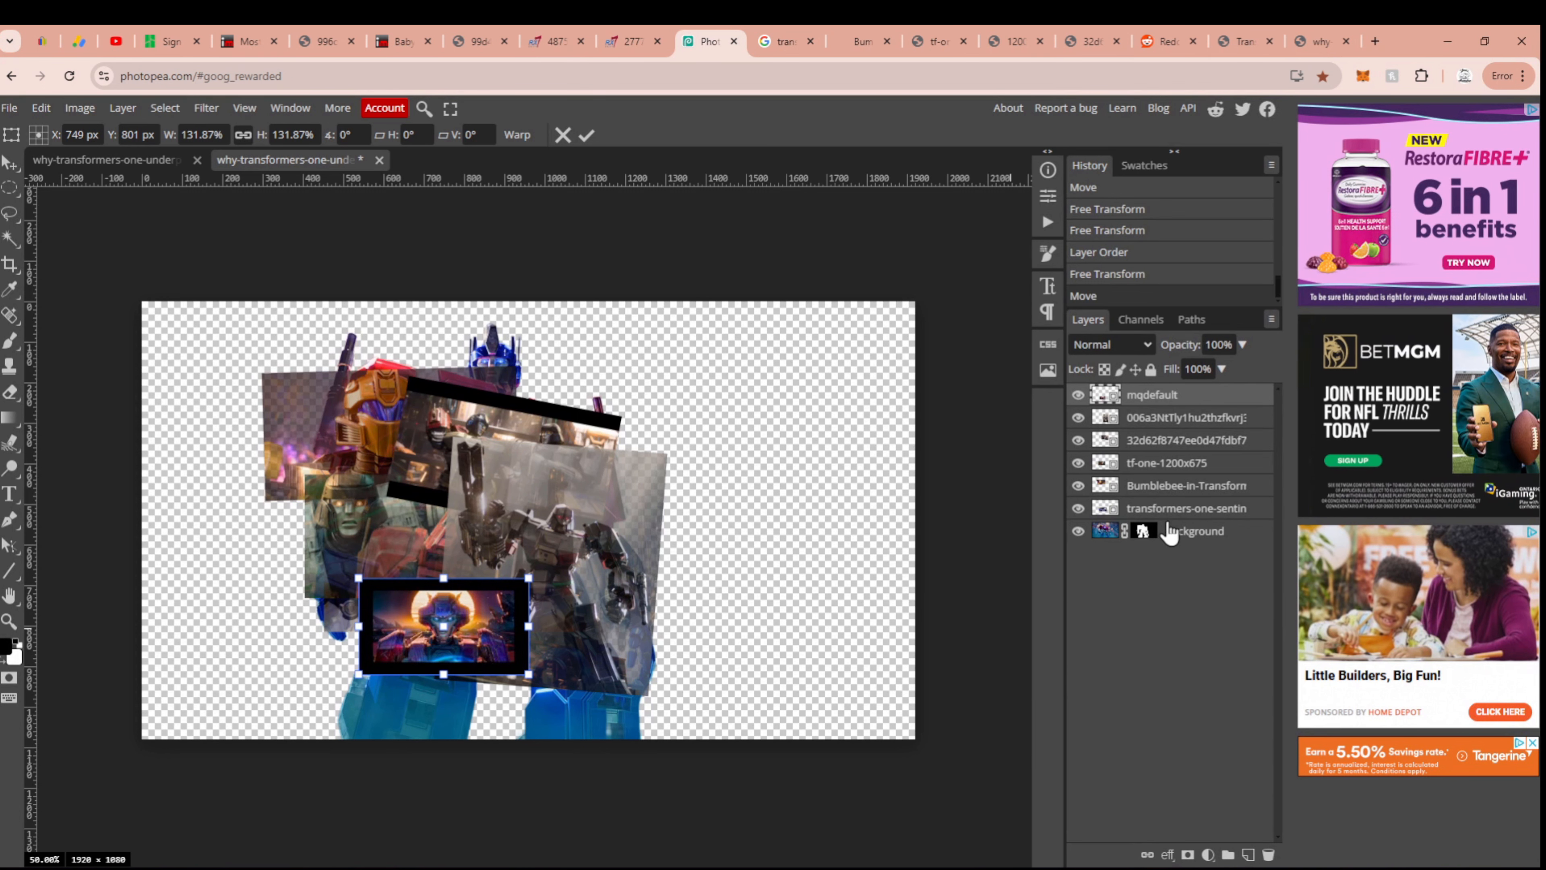
Step: Apply the transform and hide every picture layer above transformers-one-sentin
left_click(1169, 515)
left_click(1078, 486)
left_click(1077, 462)
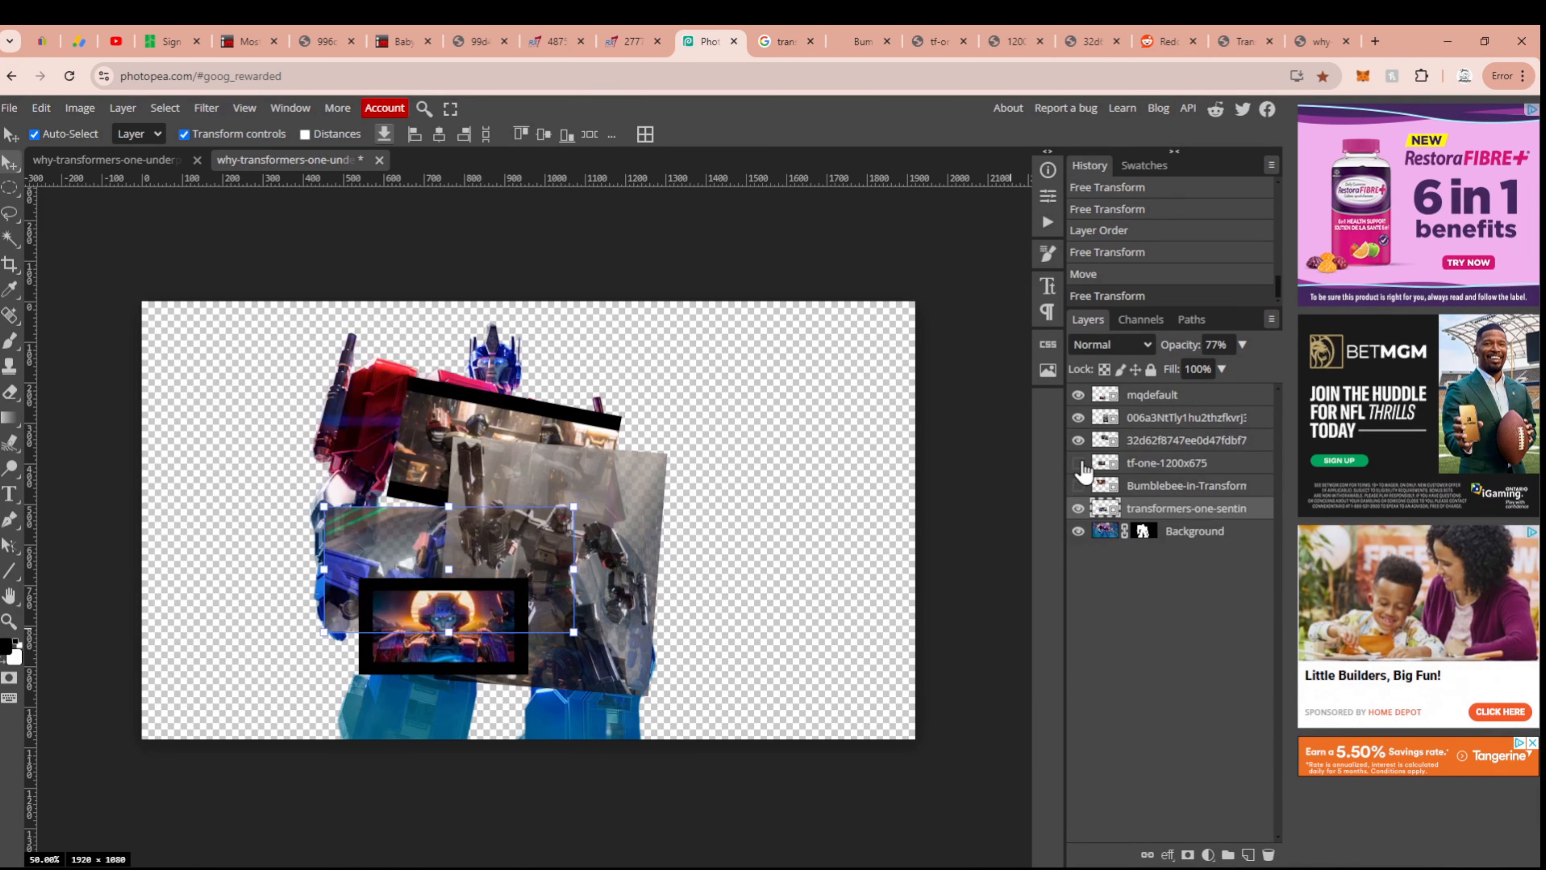
left_click(1077, 440)
left_click(1078, 417)
left_click(1078, 394)
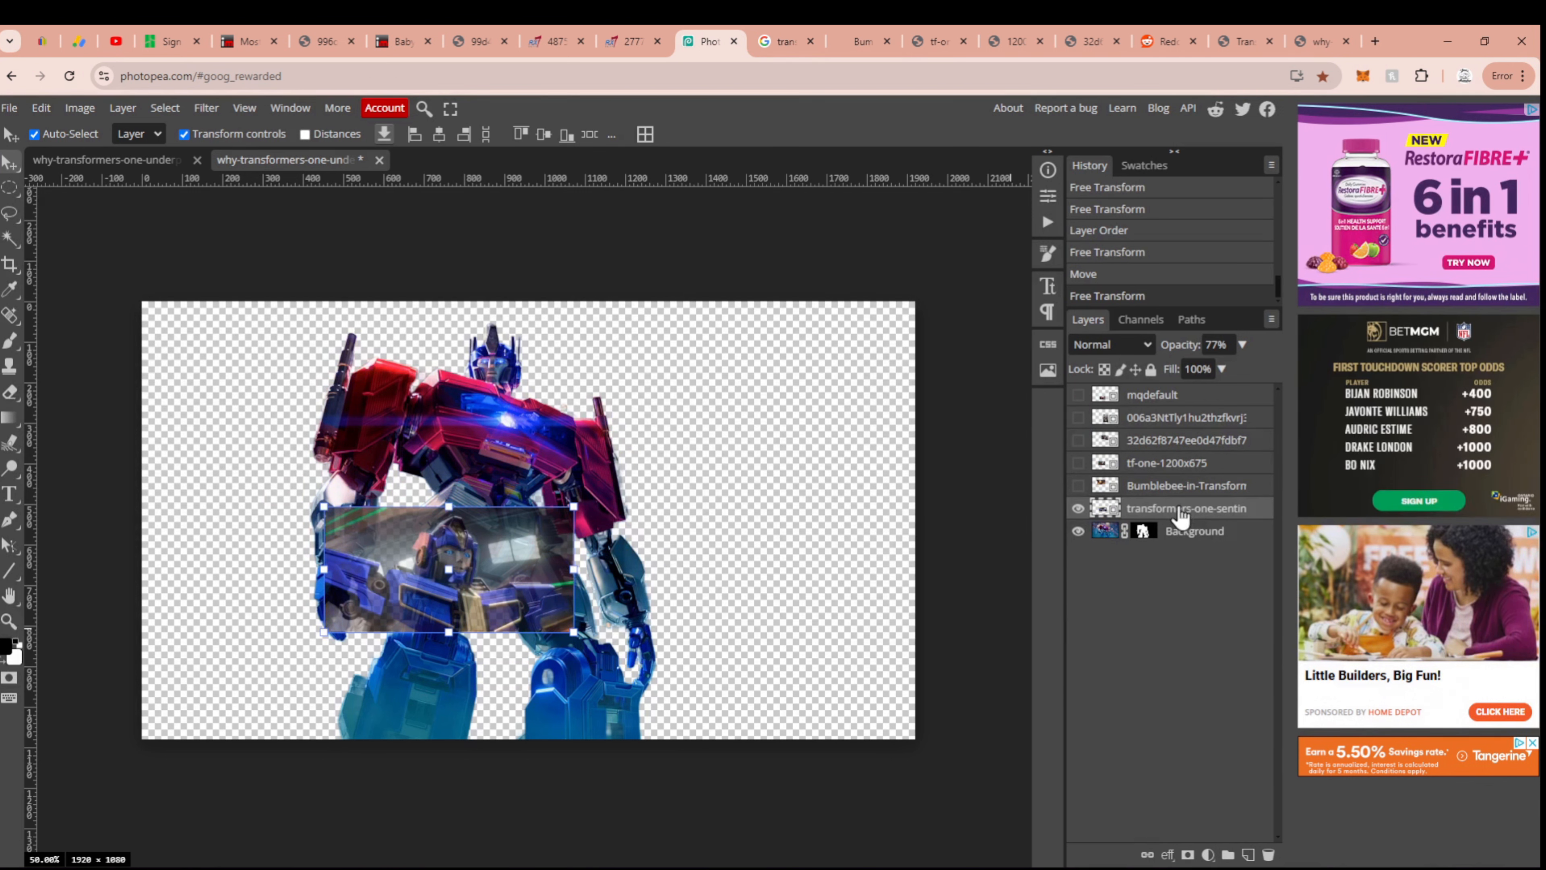
Step: Add a raster mask to each of the six picture layers, from transformers-one-sentin up to mqdefault
left_click(1188, 855)
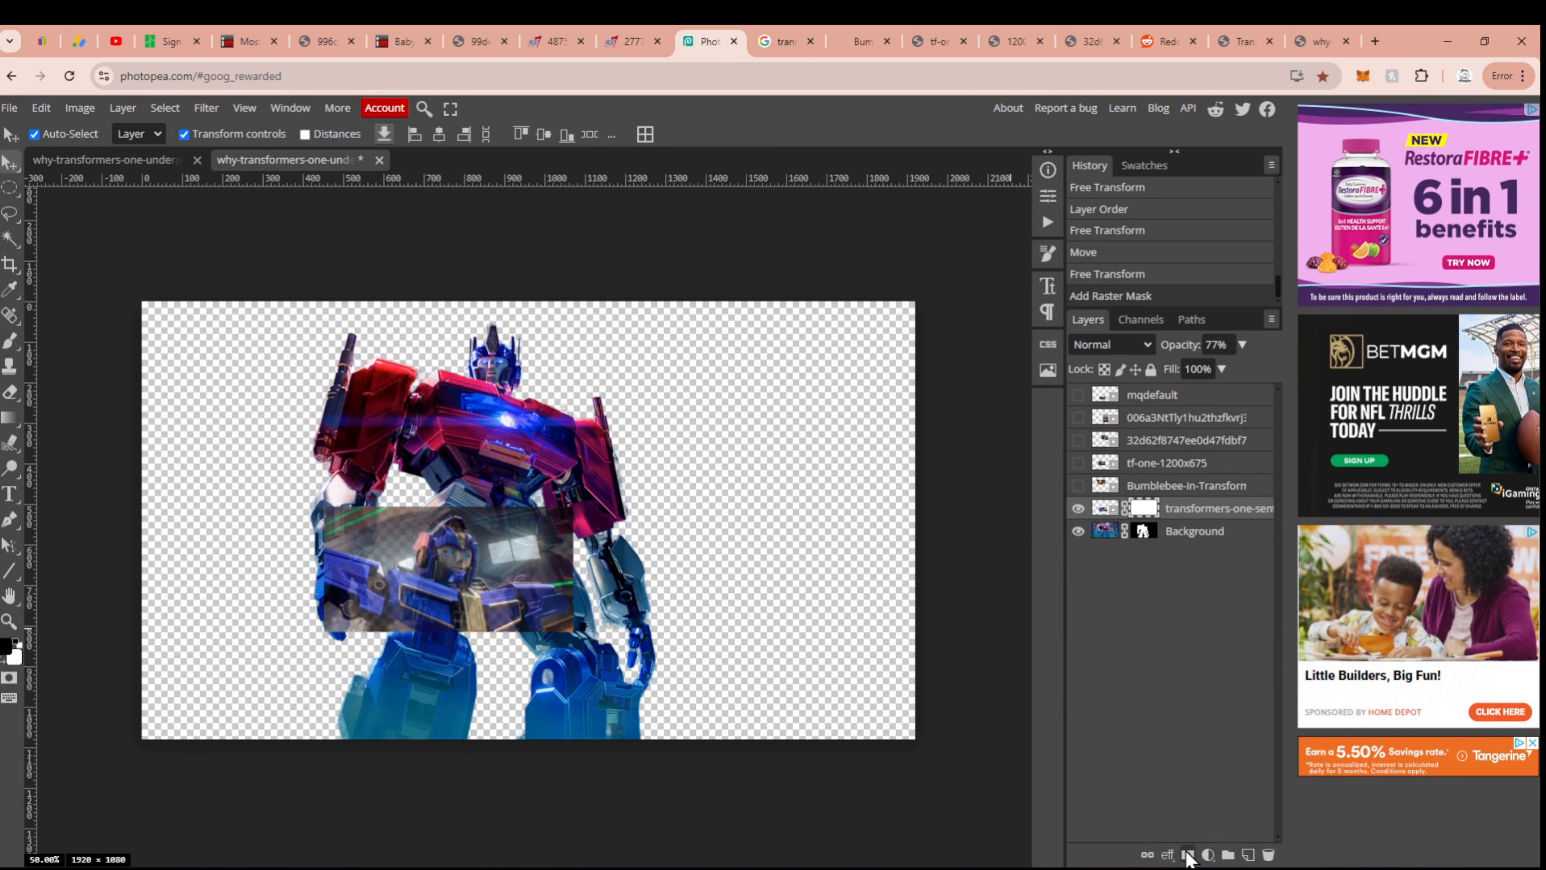
left_click(1192, 486)
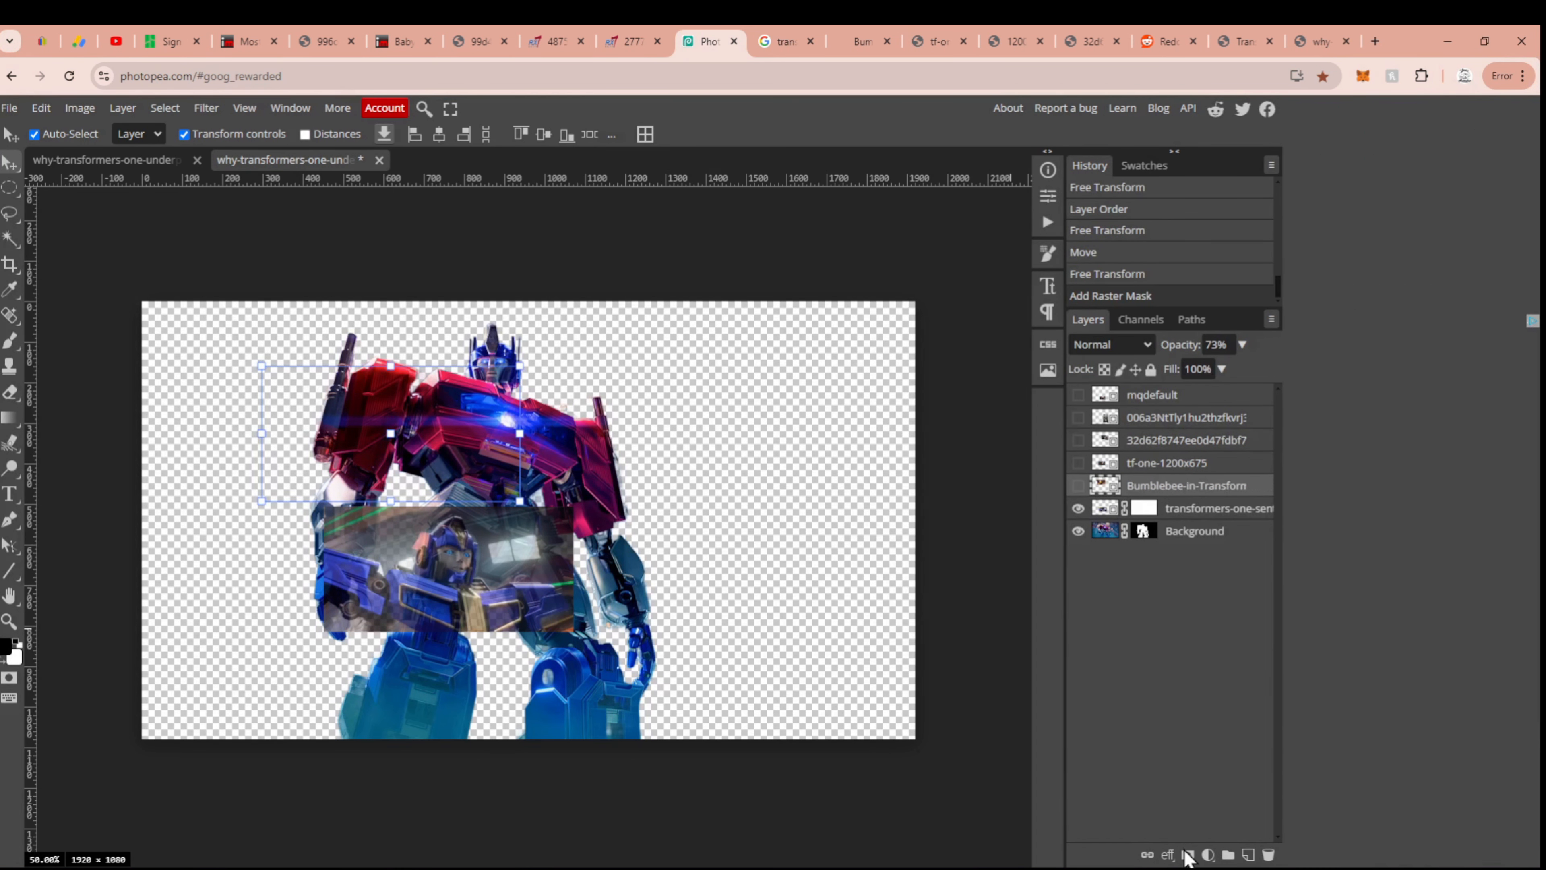
left_click(1188, 854)
left_click(1180, 463)
left_click(1188, 855)
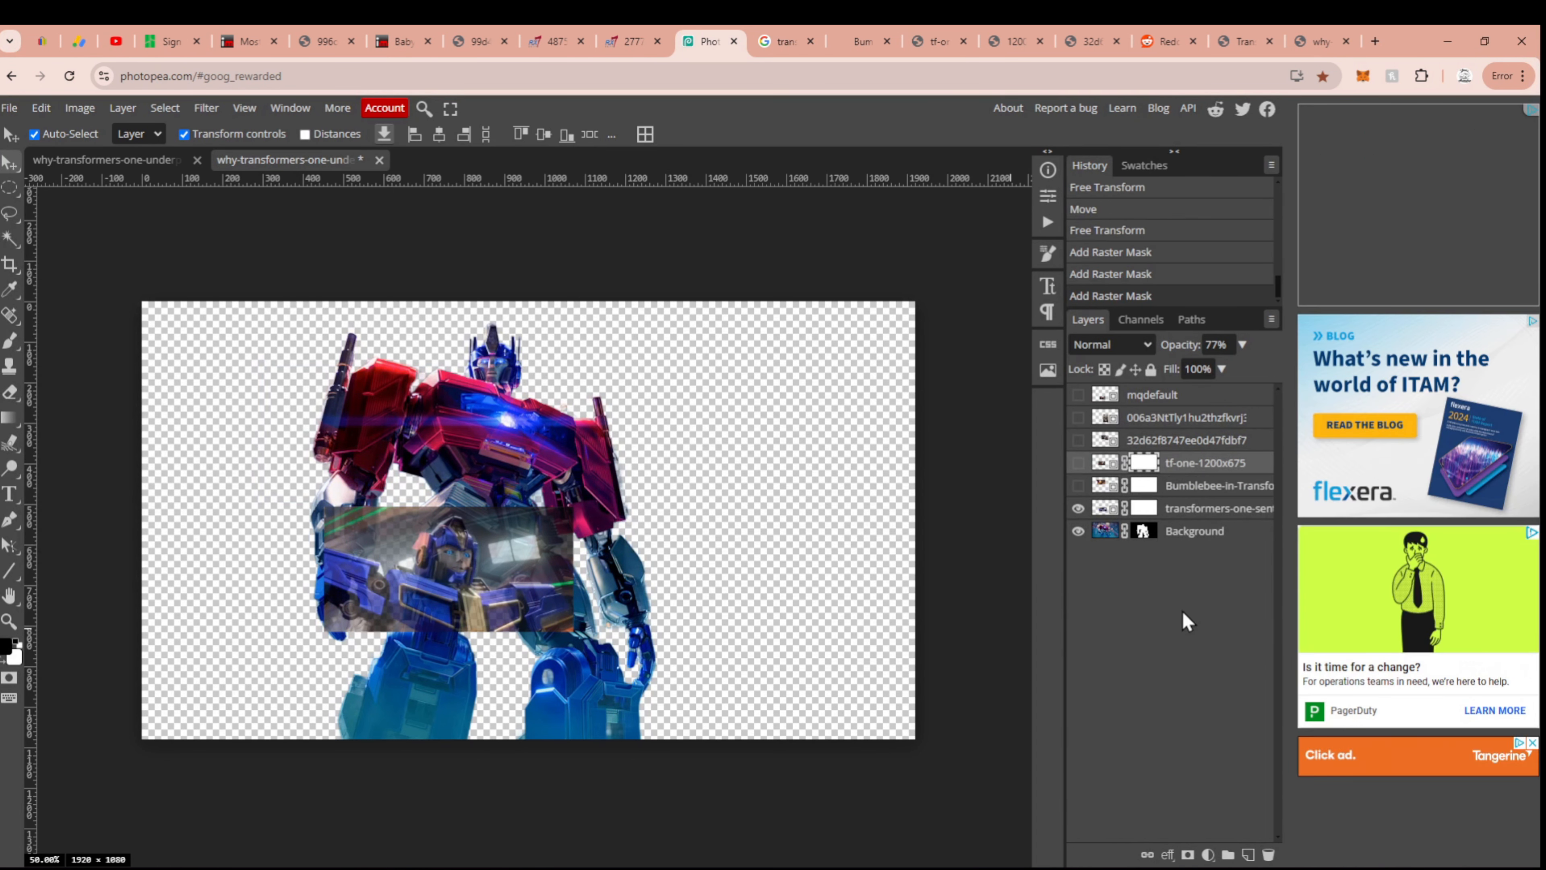
left_click(1178, 439)
left_click(1188, 854)
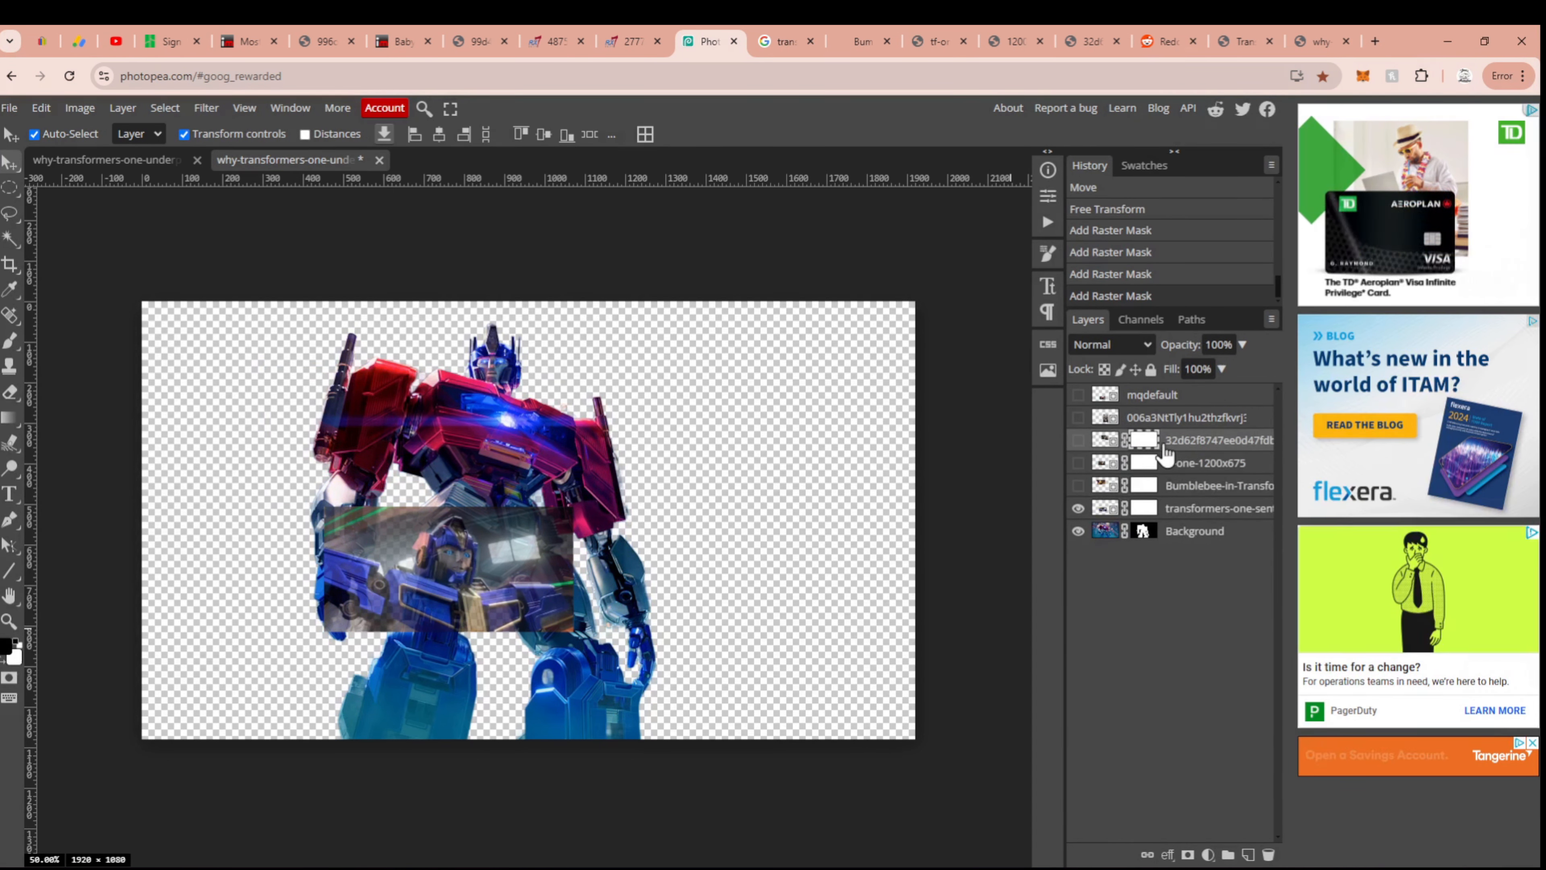
left_click(1183, 417)
left_click(1188, 854)
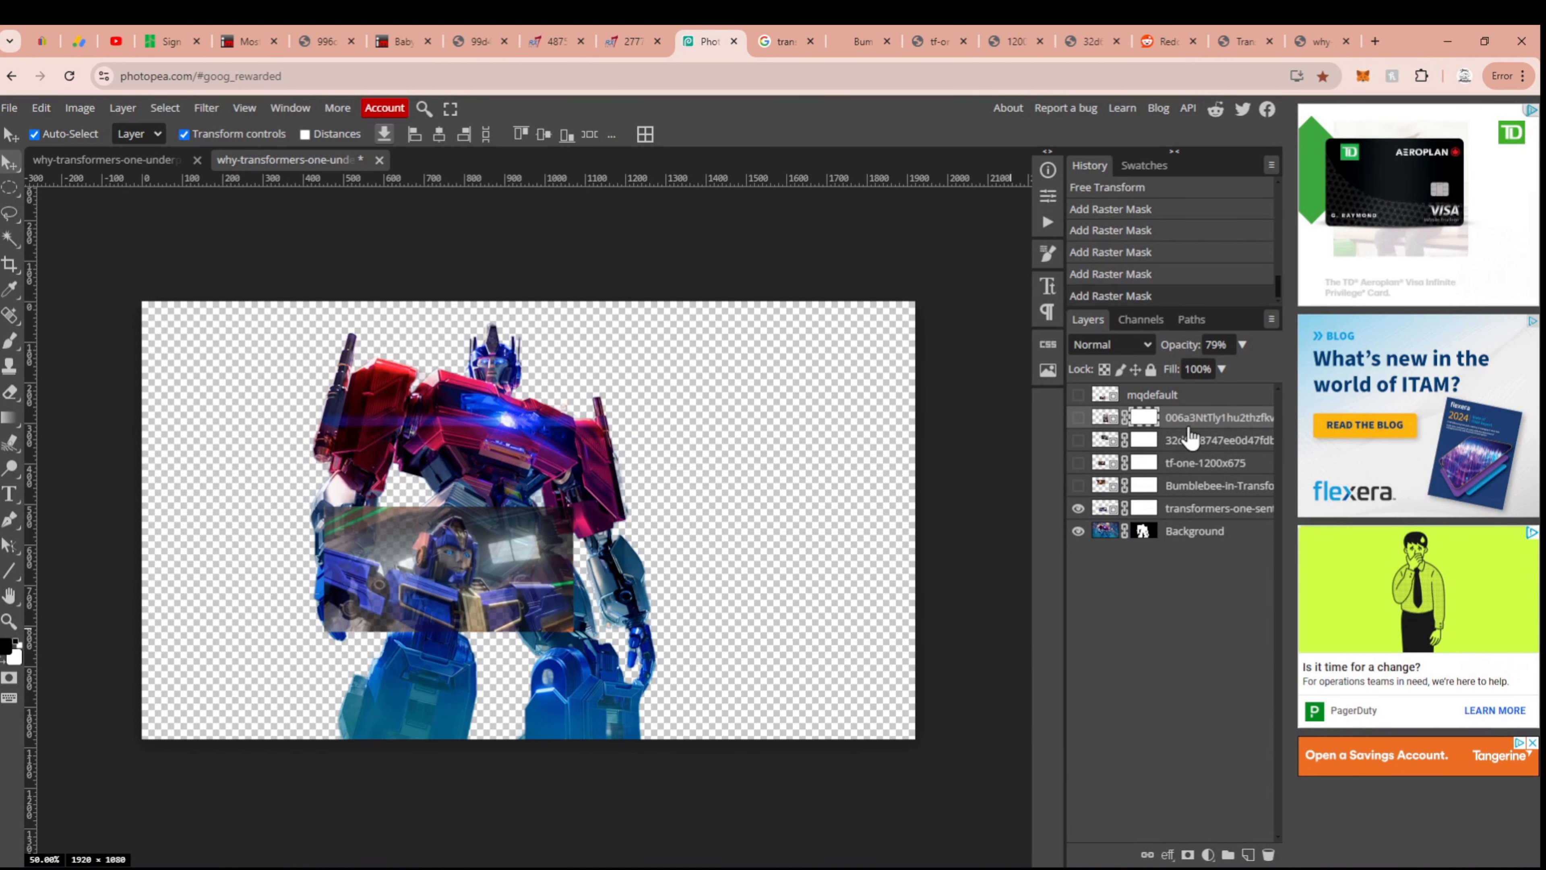
left_click(1181, 394)
left_click(1188, 854)
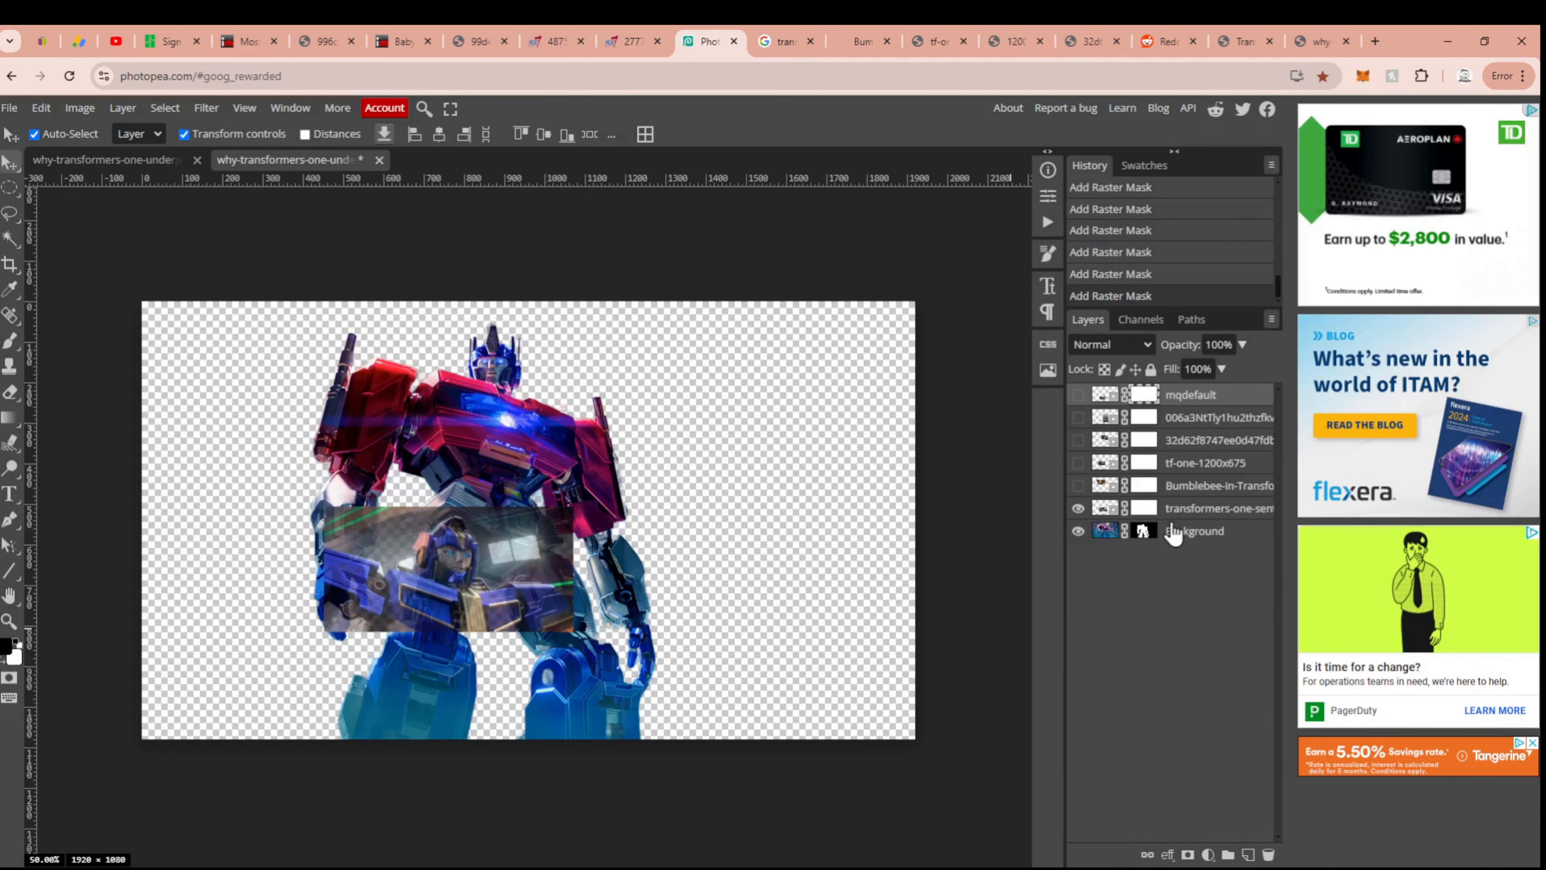
Step: Brush black on the transformers-one-sentin mask around the picture's upper-left corner, and hide that layer
left_click(1145, 509)
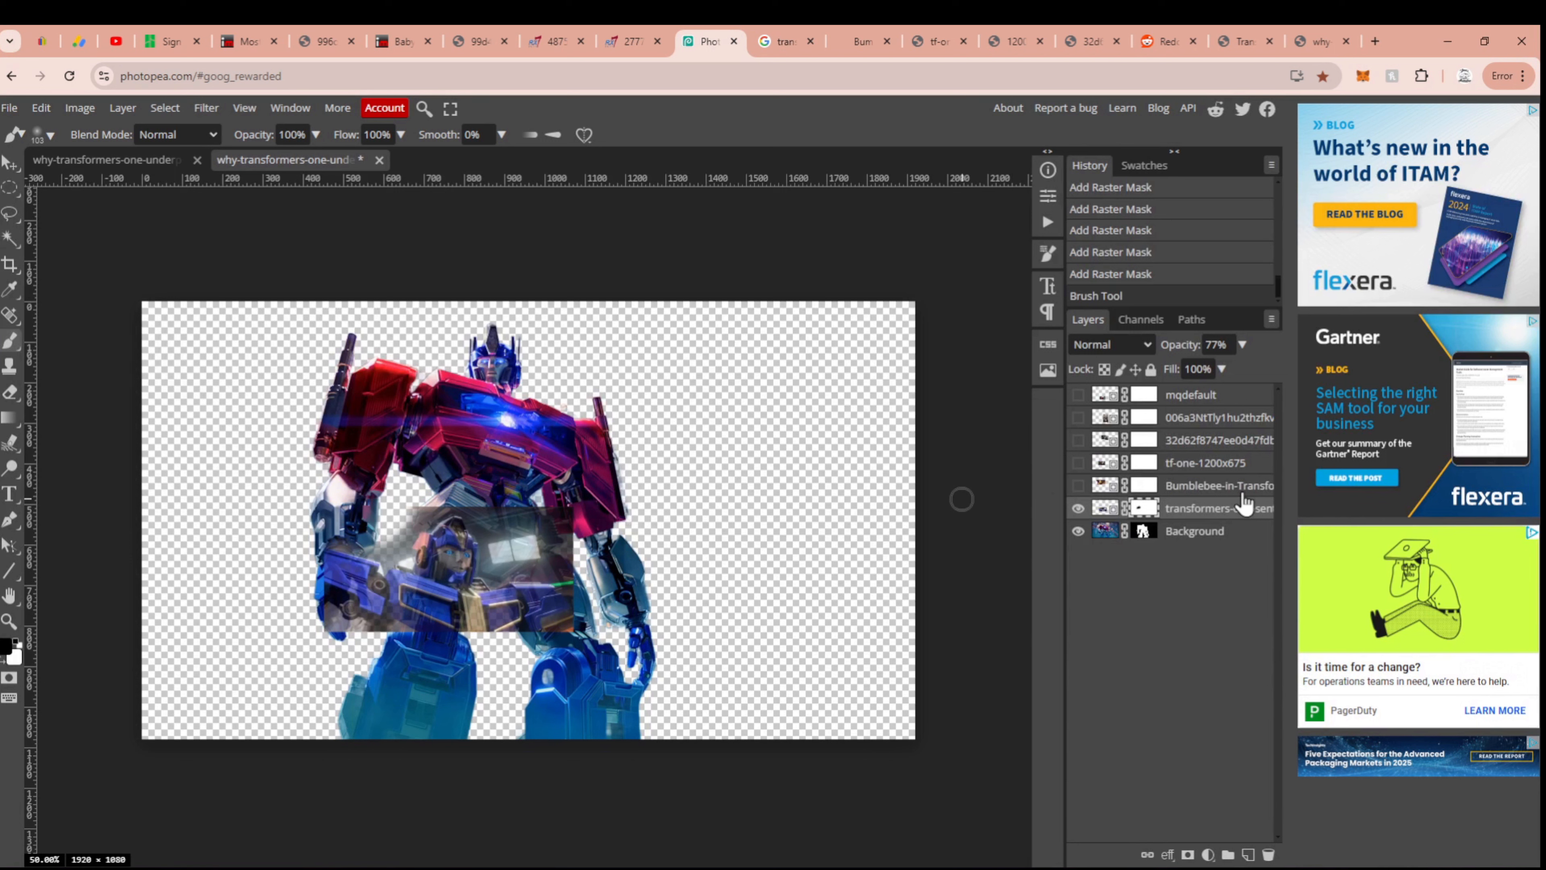
left_click(1078, 509)
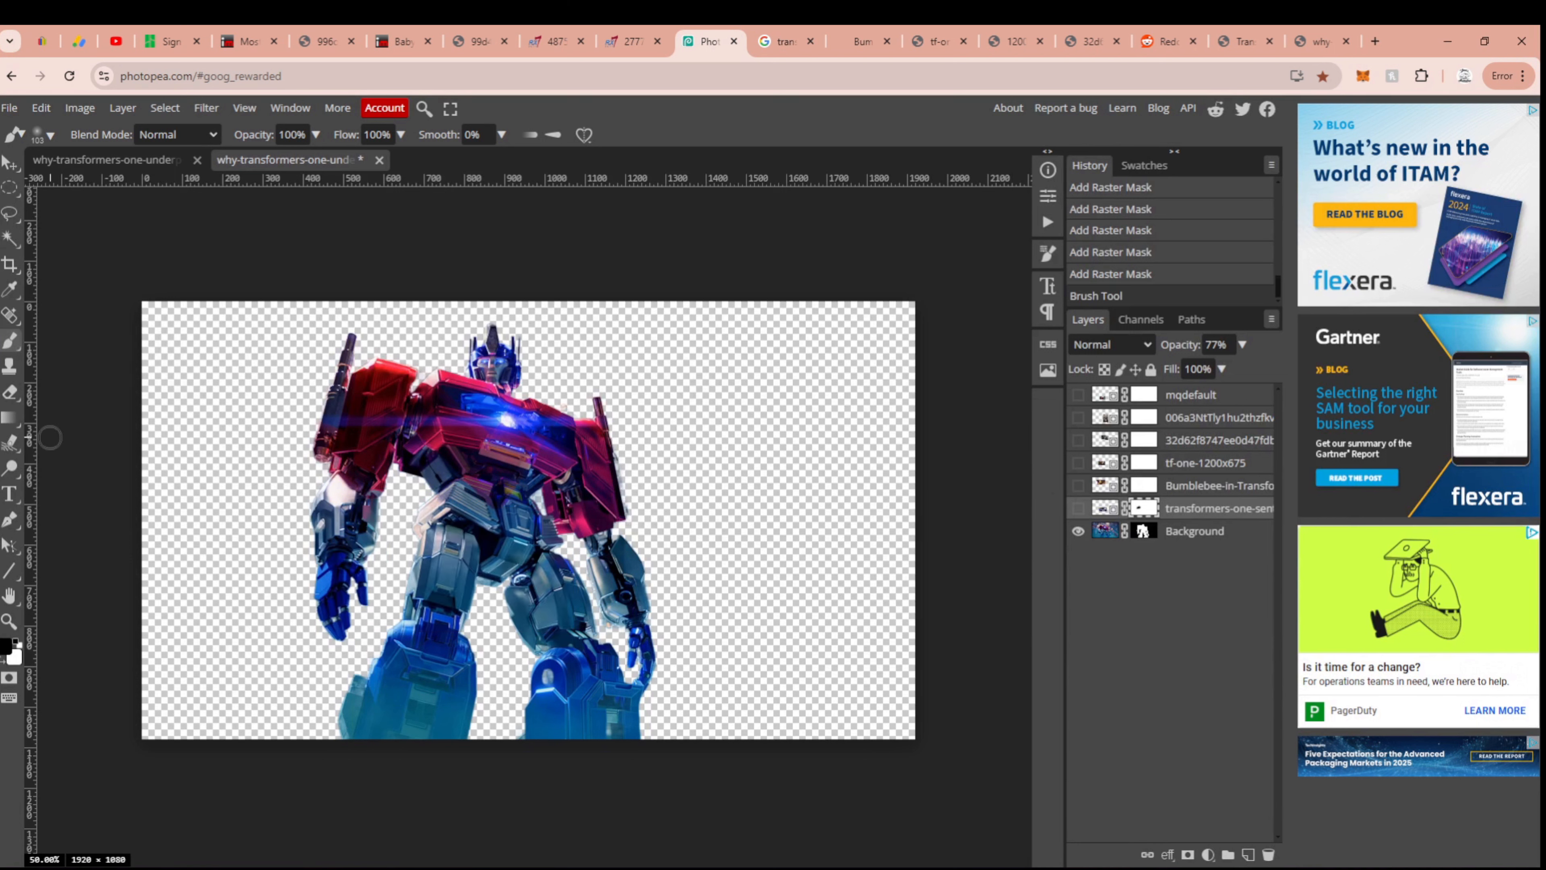
left_click(9, 238)
left_click(232, 423)
left_click(1228, 535)
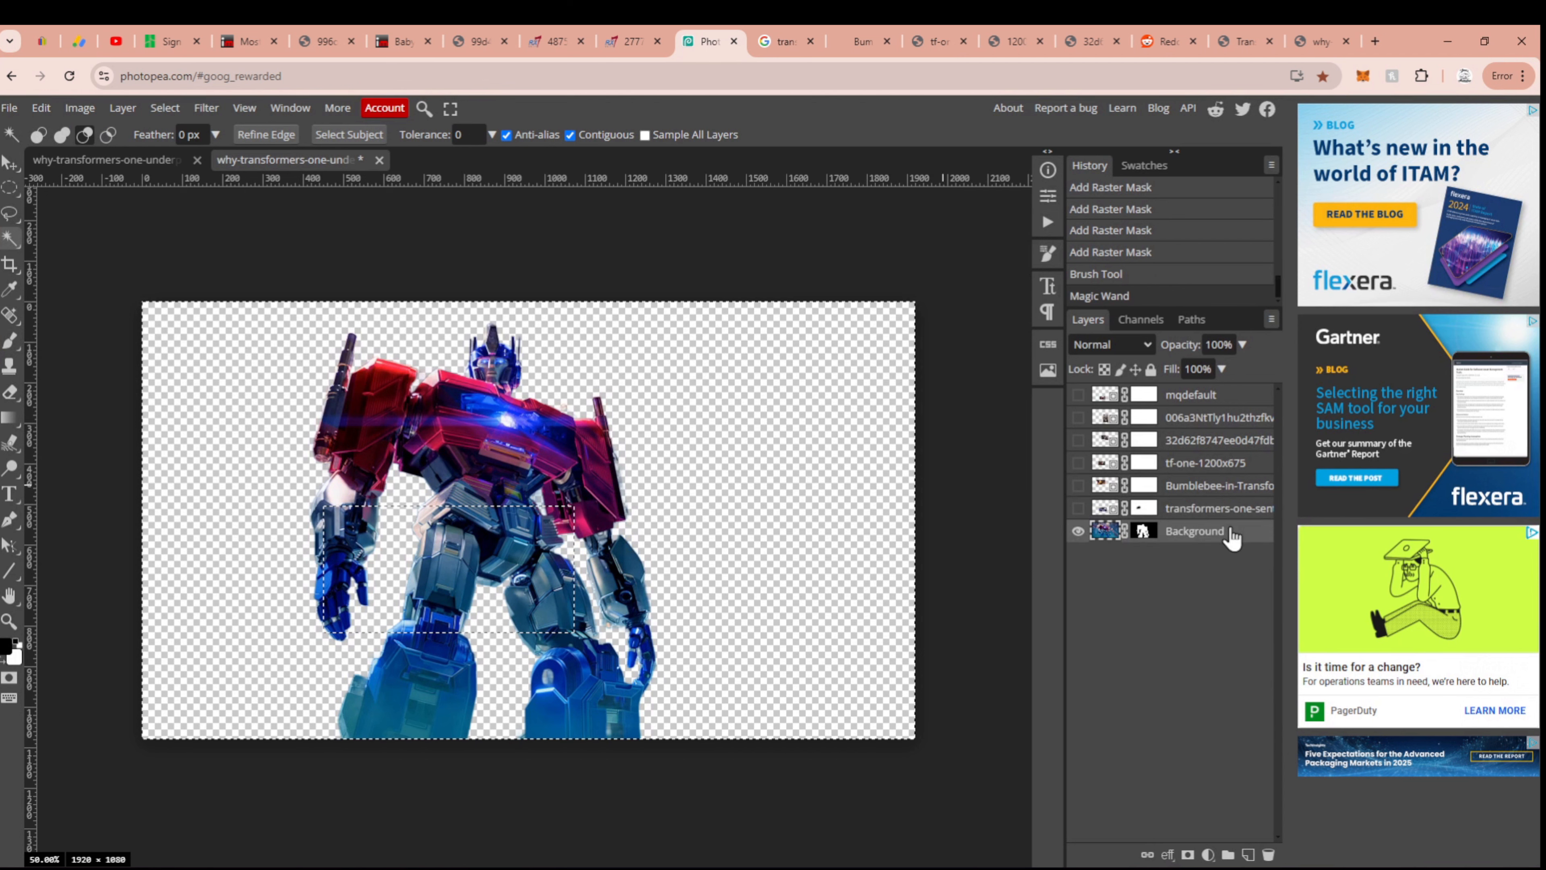
key("ctrl+d")
Step: Convert the masked Background layer to a smart object
right_click(1162, 541)
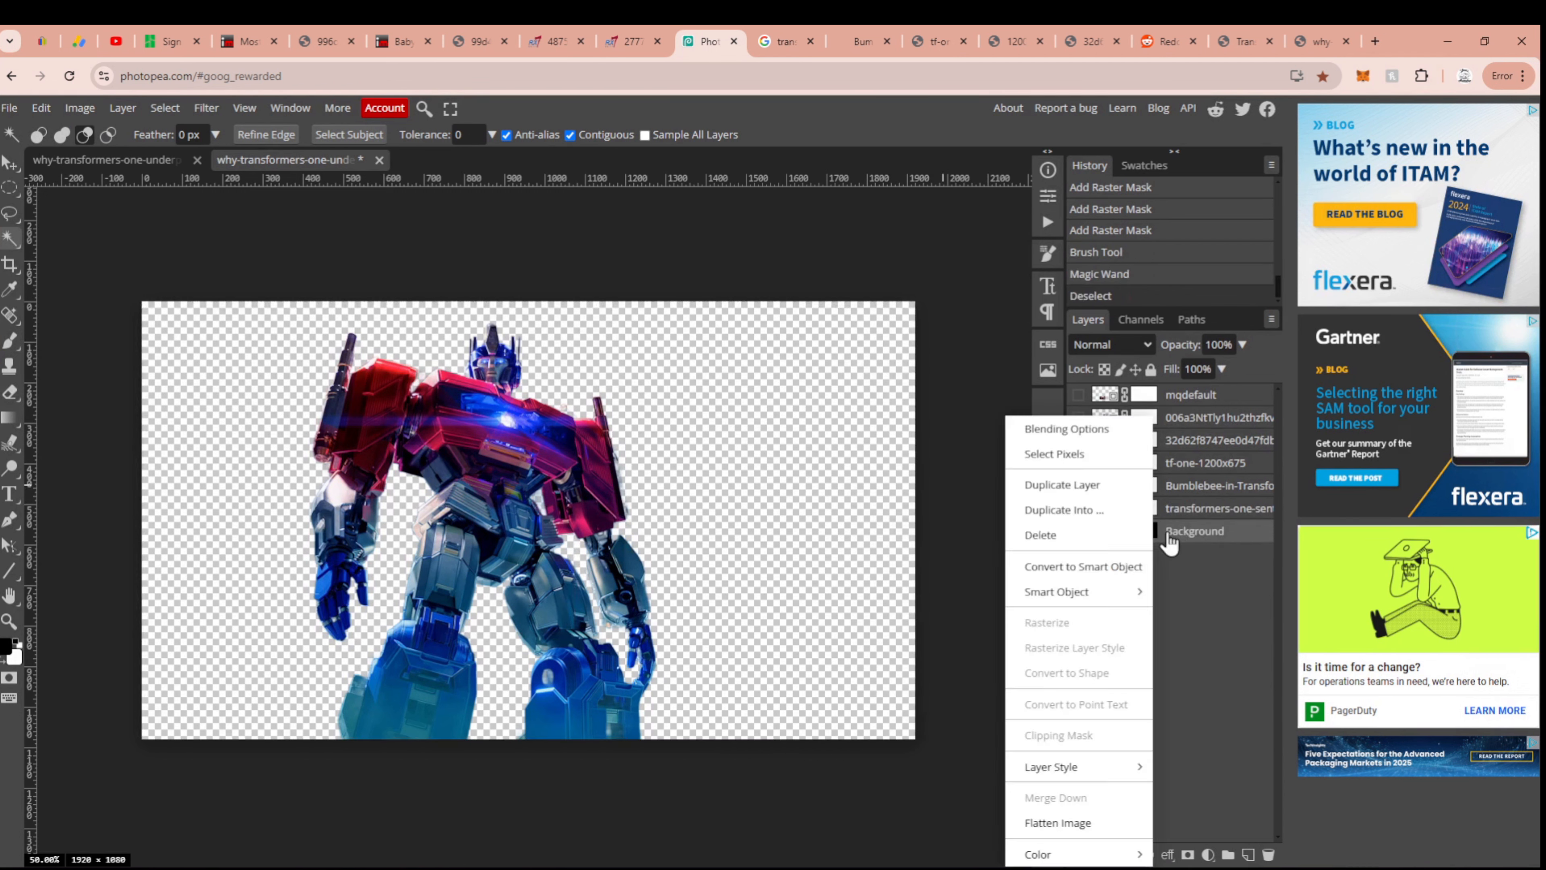
left_click(1112, 575)
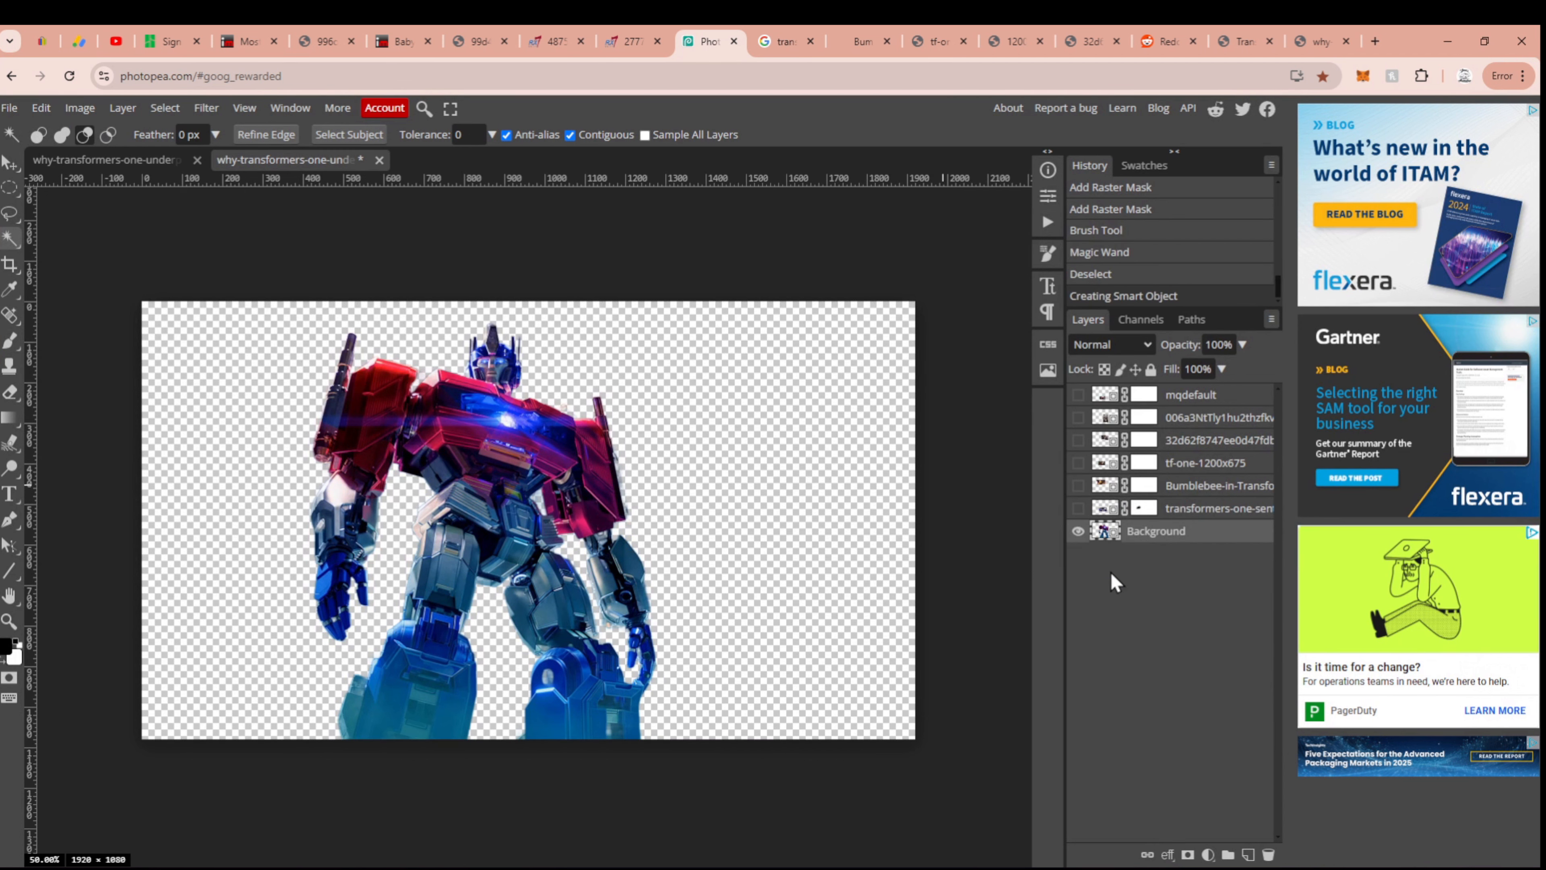
Step: Select the transparent area around the robot with the Magic Wand, adding the enclosed gaps between its legs, arms and torso
left_click(204, 486)
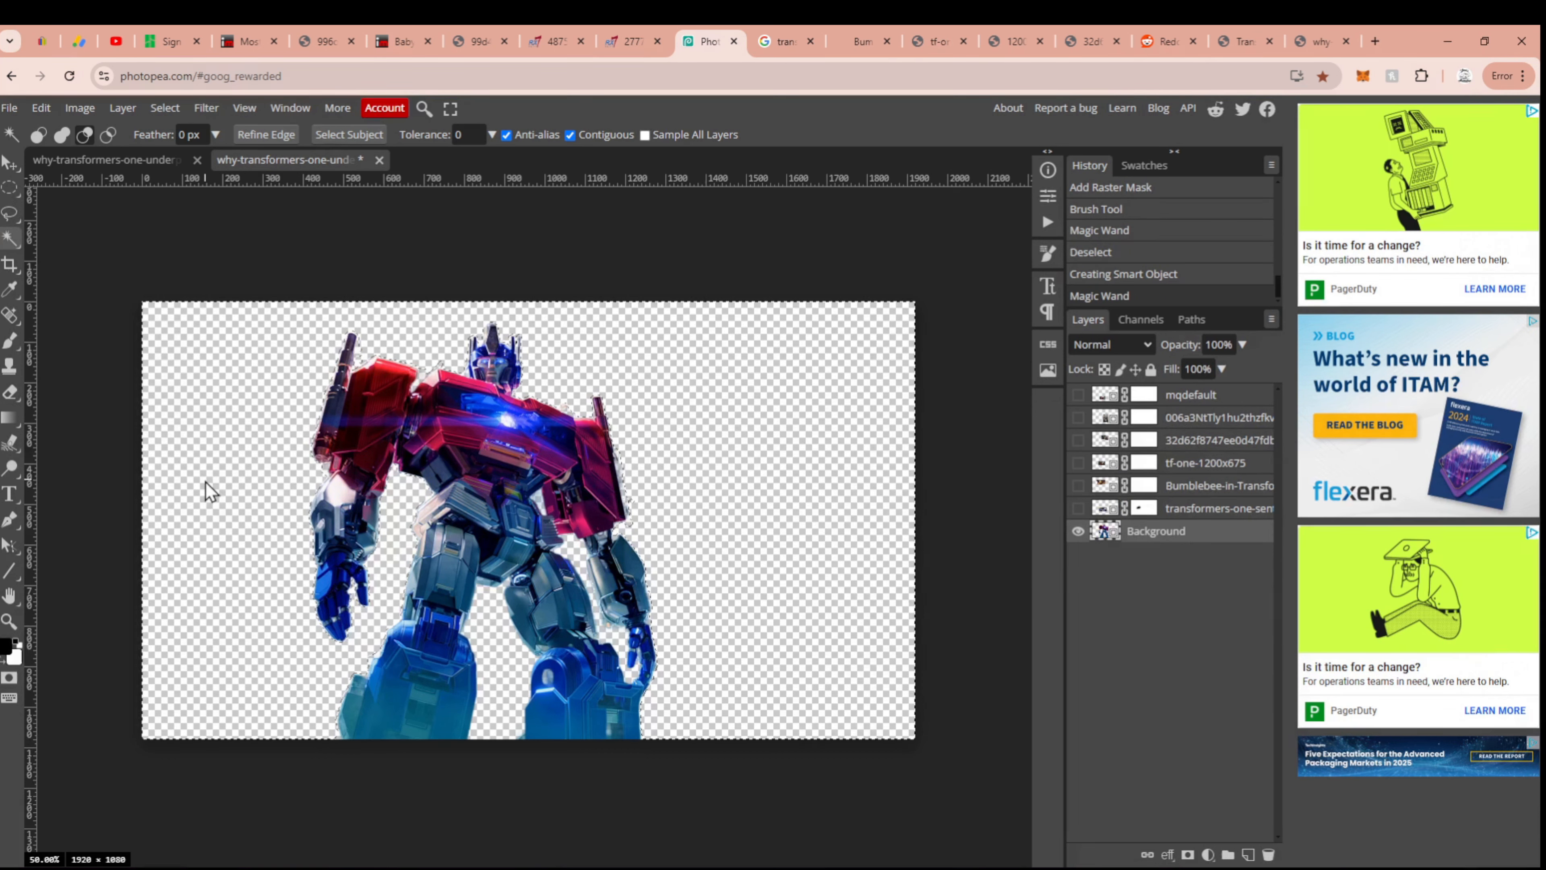
left_click(495, 651)
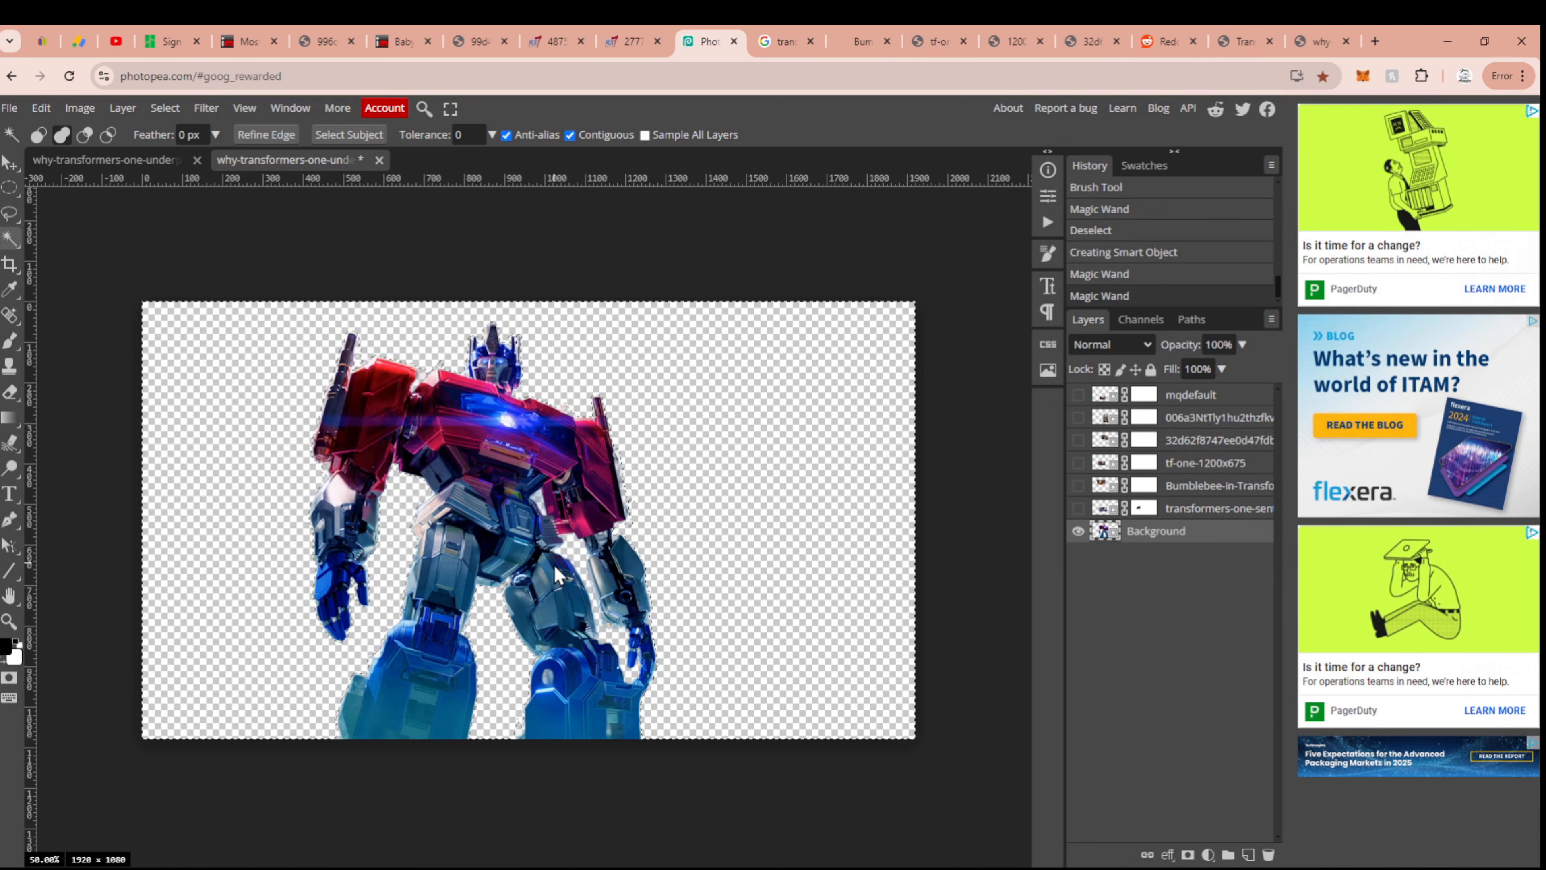
left_click(566, 561)
left_click(544, 511)
left_click(543, 510)
left_click(544, 511)
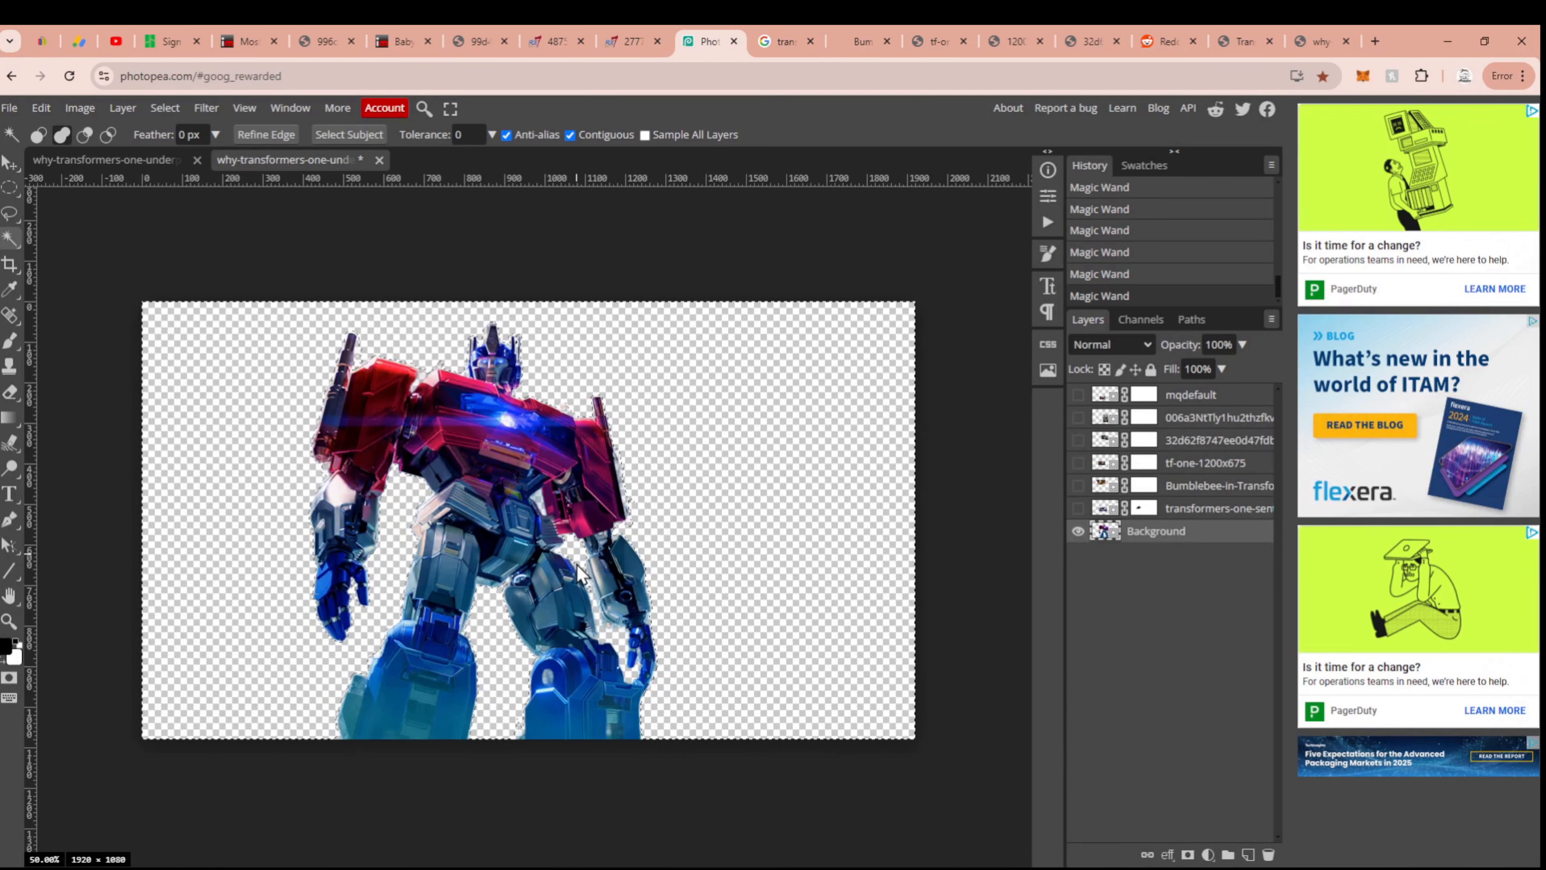
key("alt")
Step: Rasterize the transformers-one-sen and Bumblebee-in-Transfo layers and clear the selected area outside the robot from the Bumblebee layer
left_click(1104, 512)
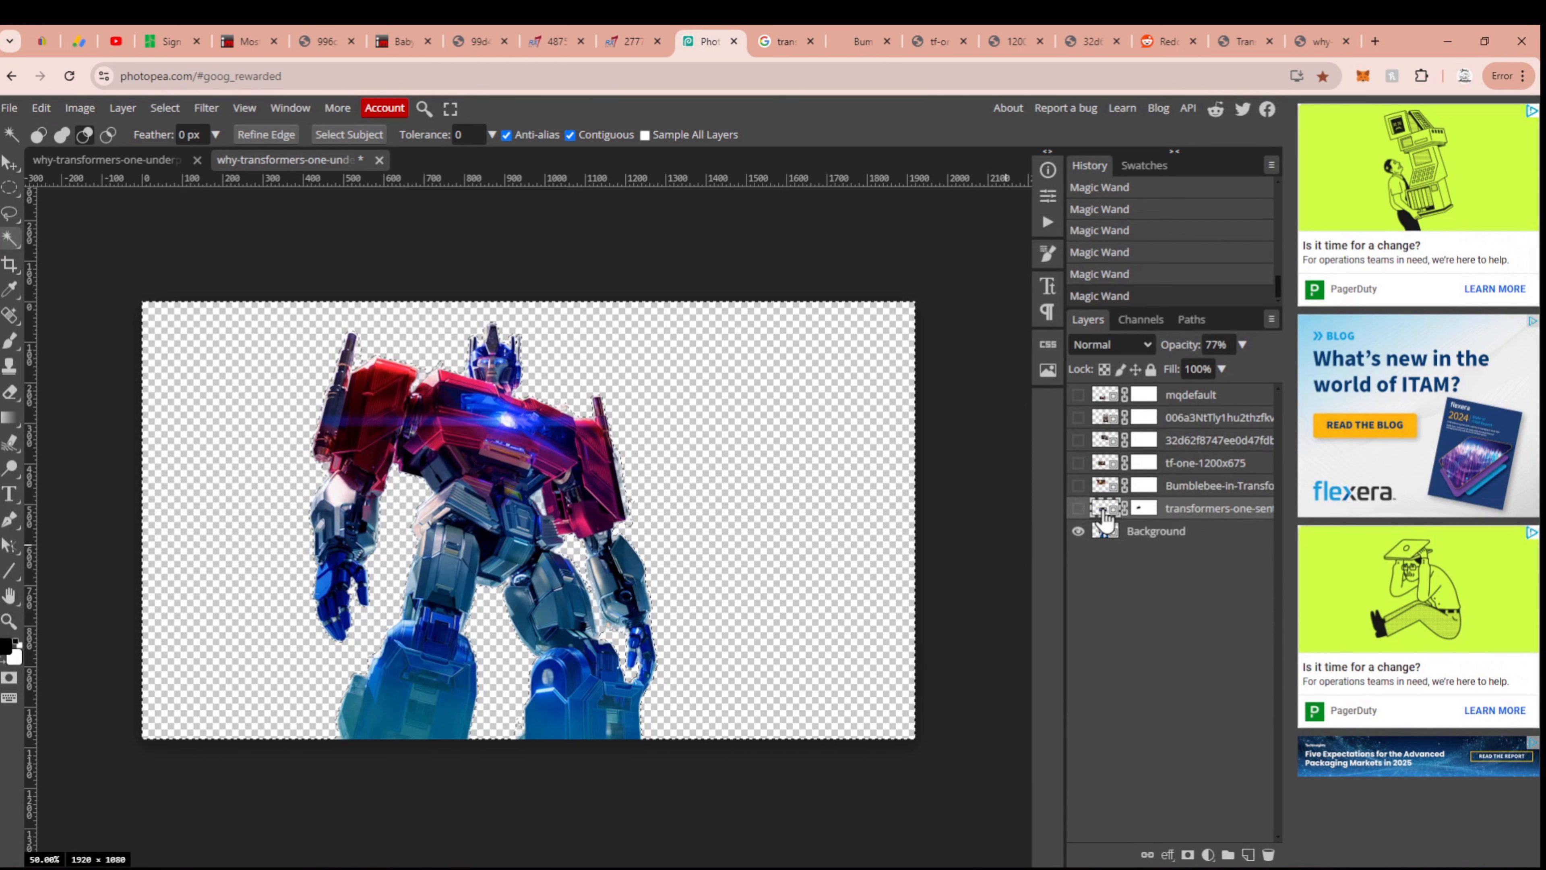
key("Delete")
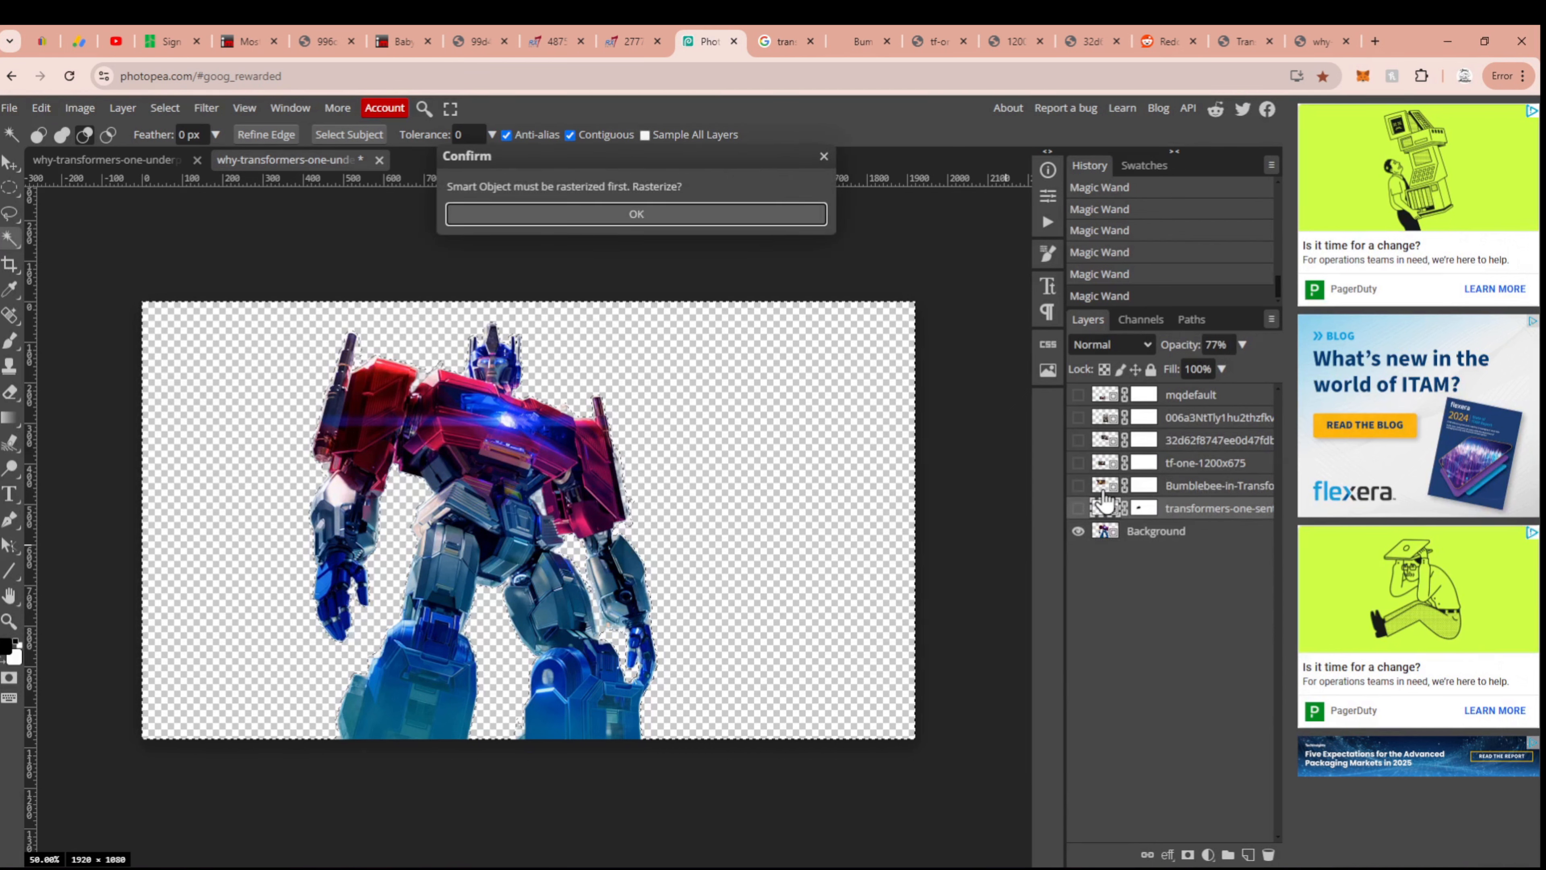
key("Return")
left_click(1104, 491)
key("Delete")
key("Return")
key("Delete")
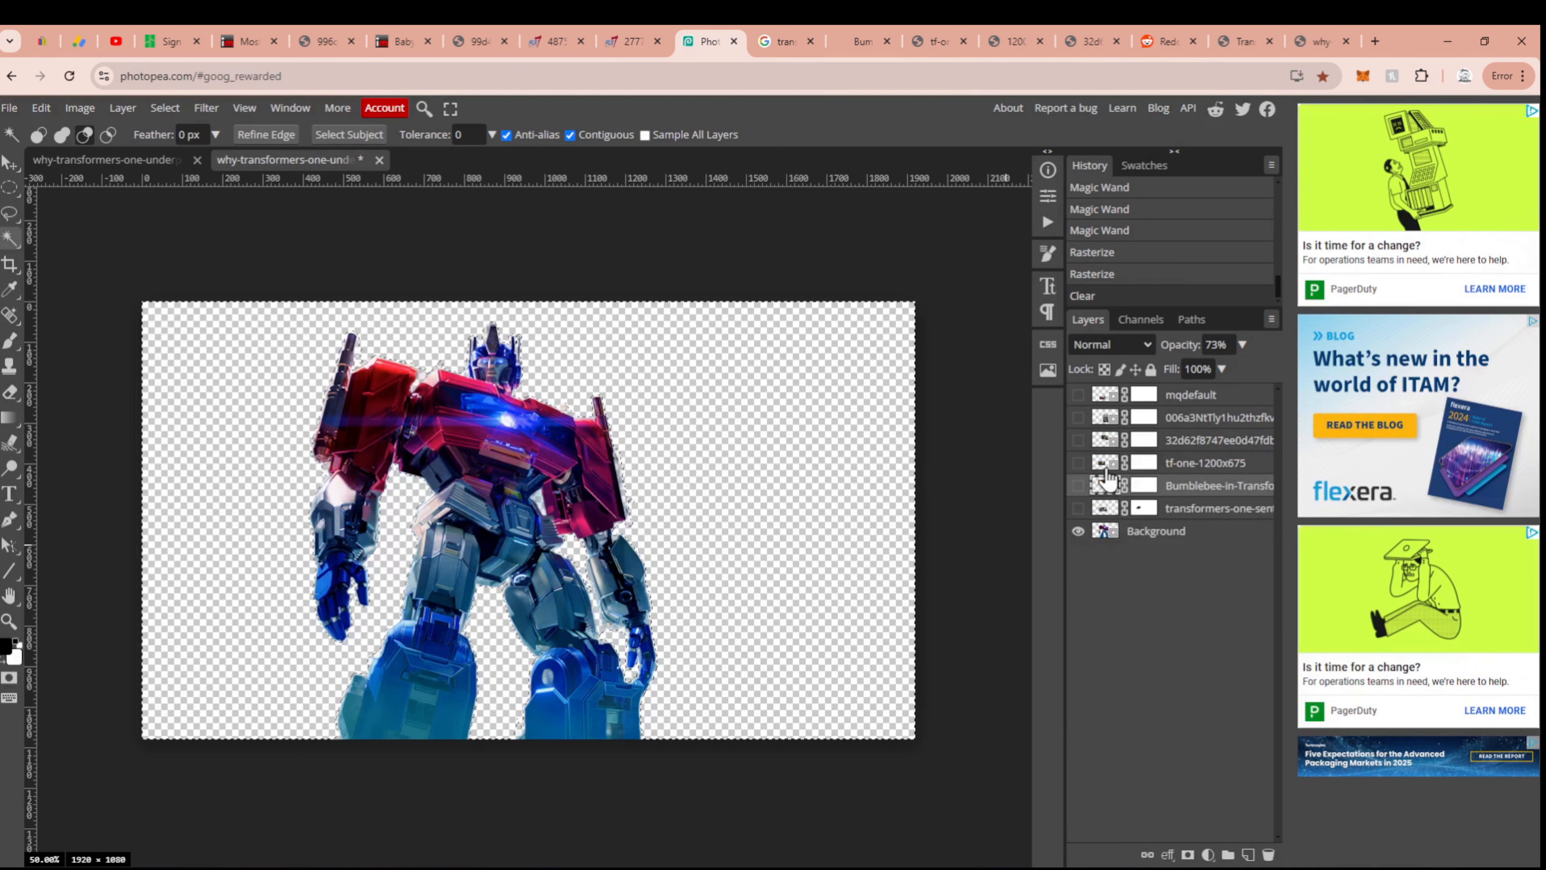
Step: Rasterize the tf-one-1200x675 and 32d62f8747ee0d47fdb layers and clear the selected area outside the robot from both
left_click(1106, 465)
key("Delete")
key("Return")
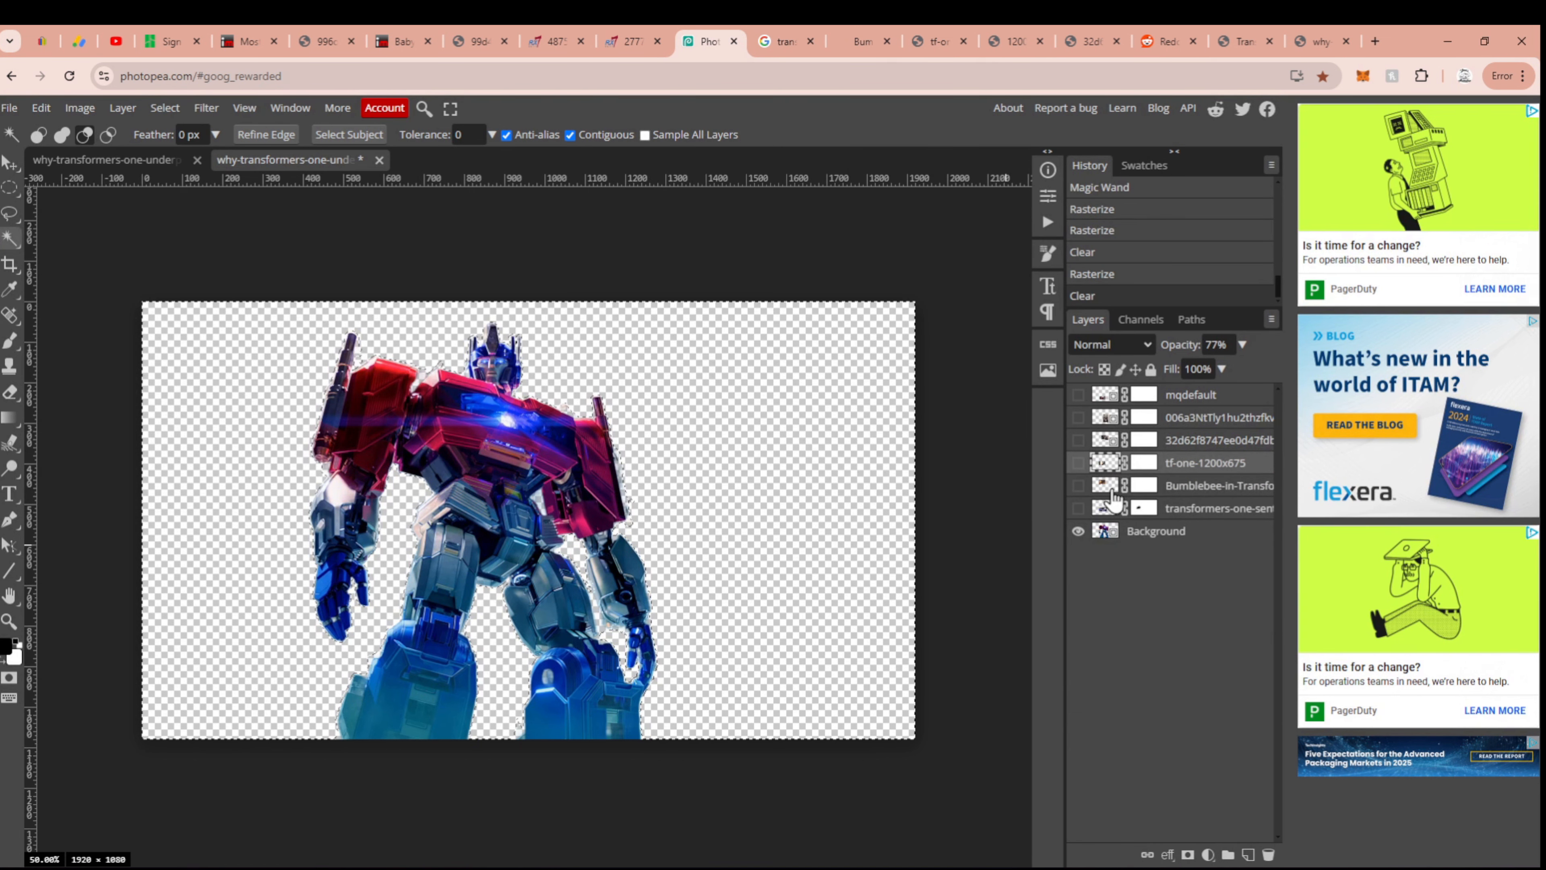
left_click(1106, 442)
key("Delete")
key("Return")
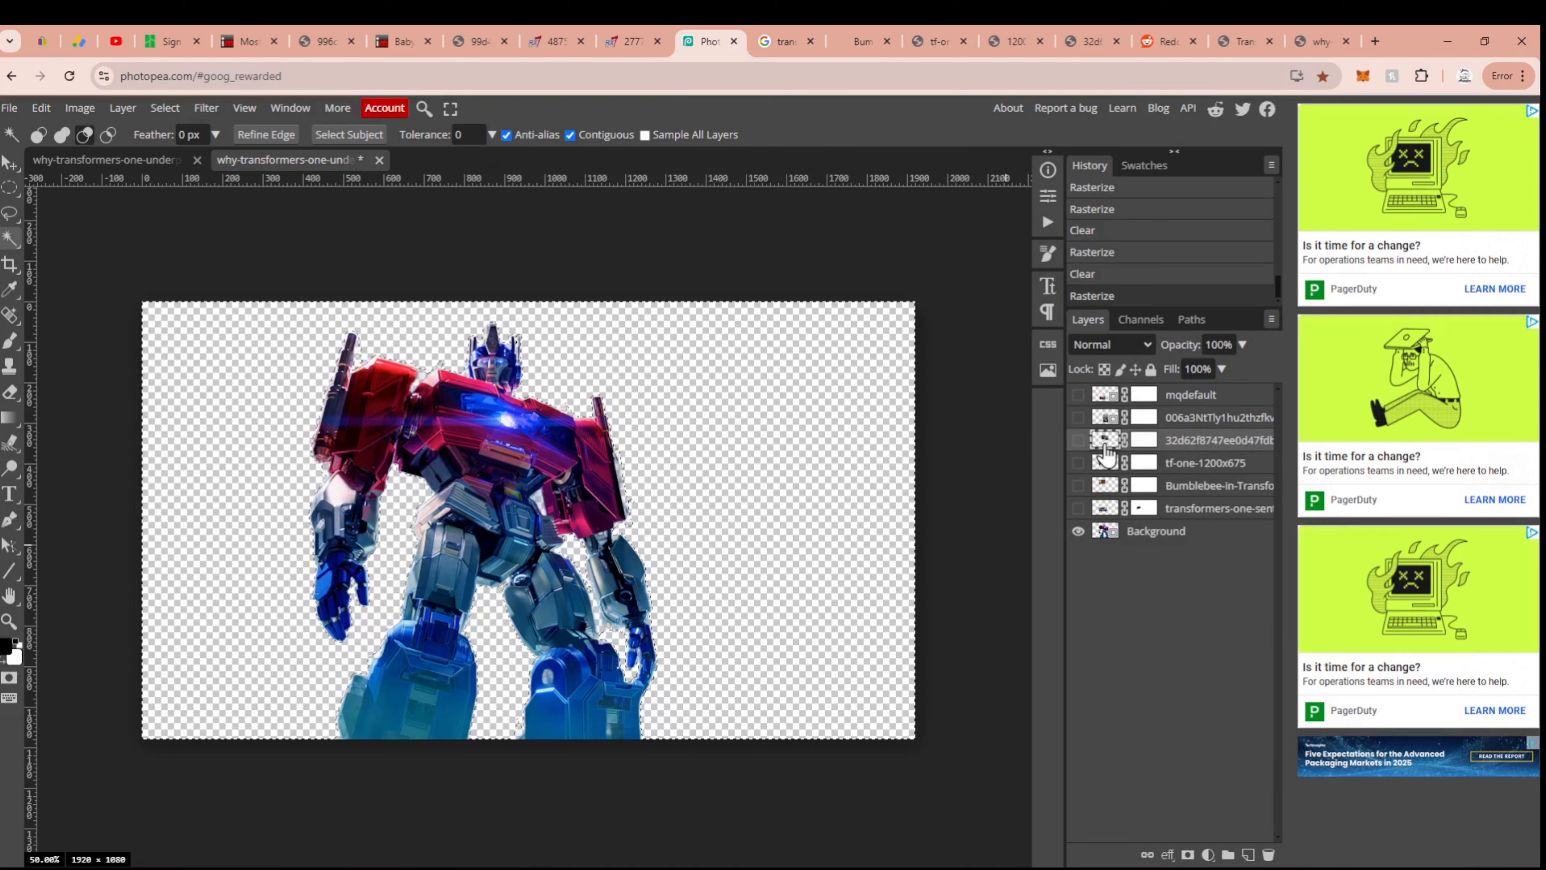
Step: Clear the selected area from the 006a3NtTly1hu2thzfkv, mqdefault and transformers-one-sen layers, rasterizing the first two
left_click(1106, 421)
key("Delete")
key("Return")
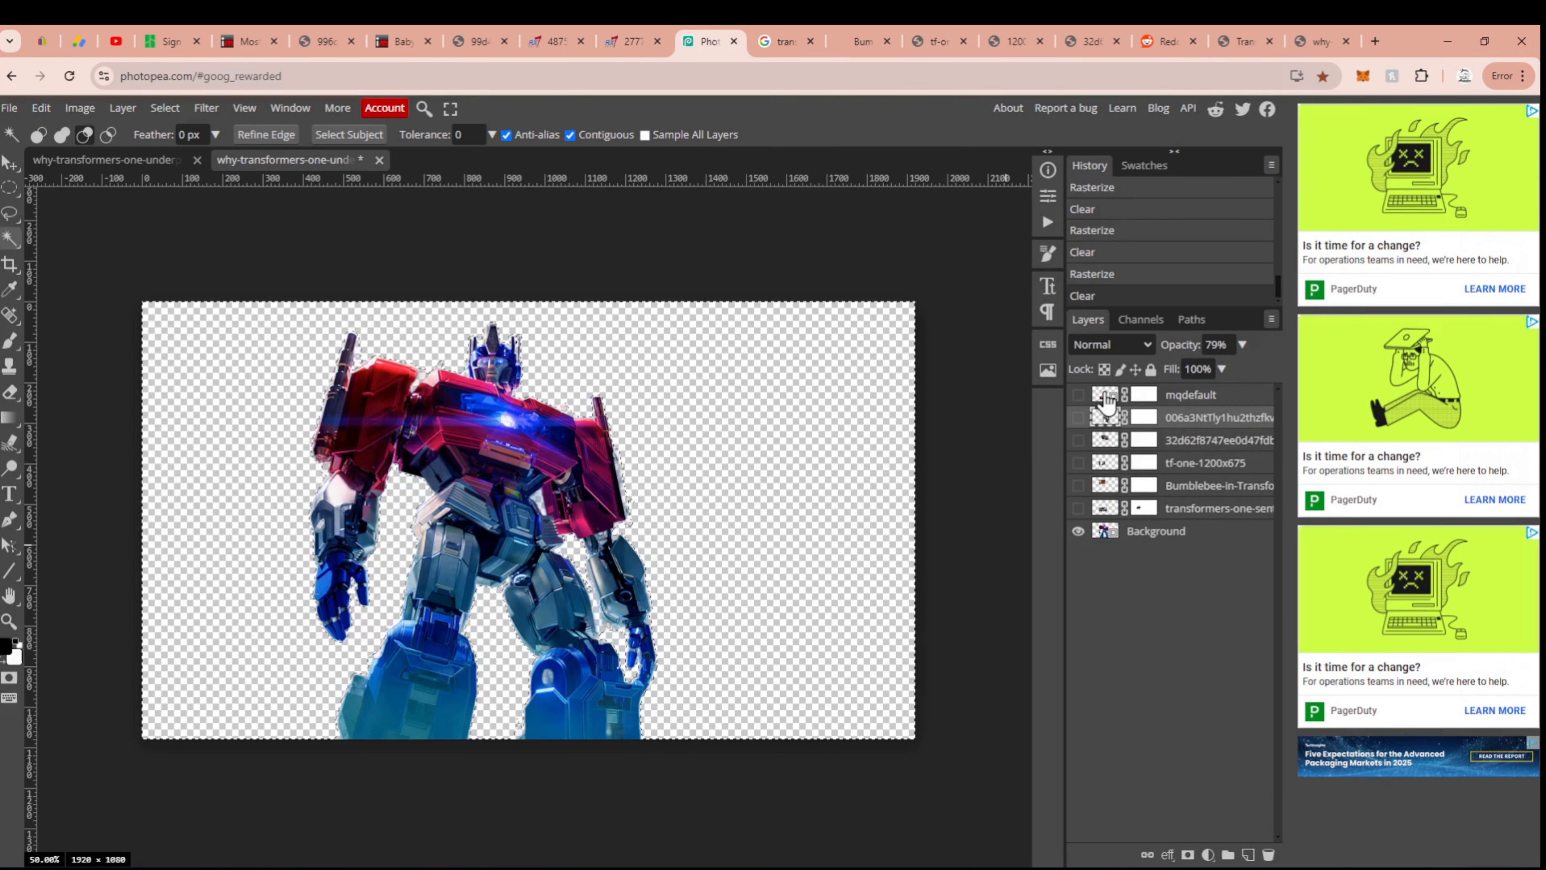
left_click(1106, 396)
key("Delete")
key("Return")
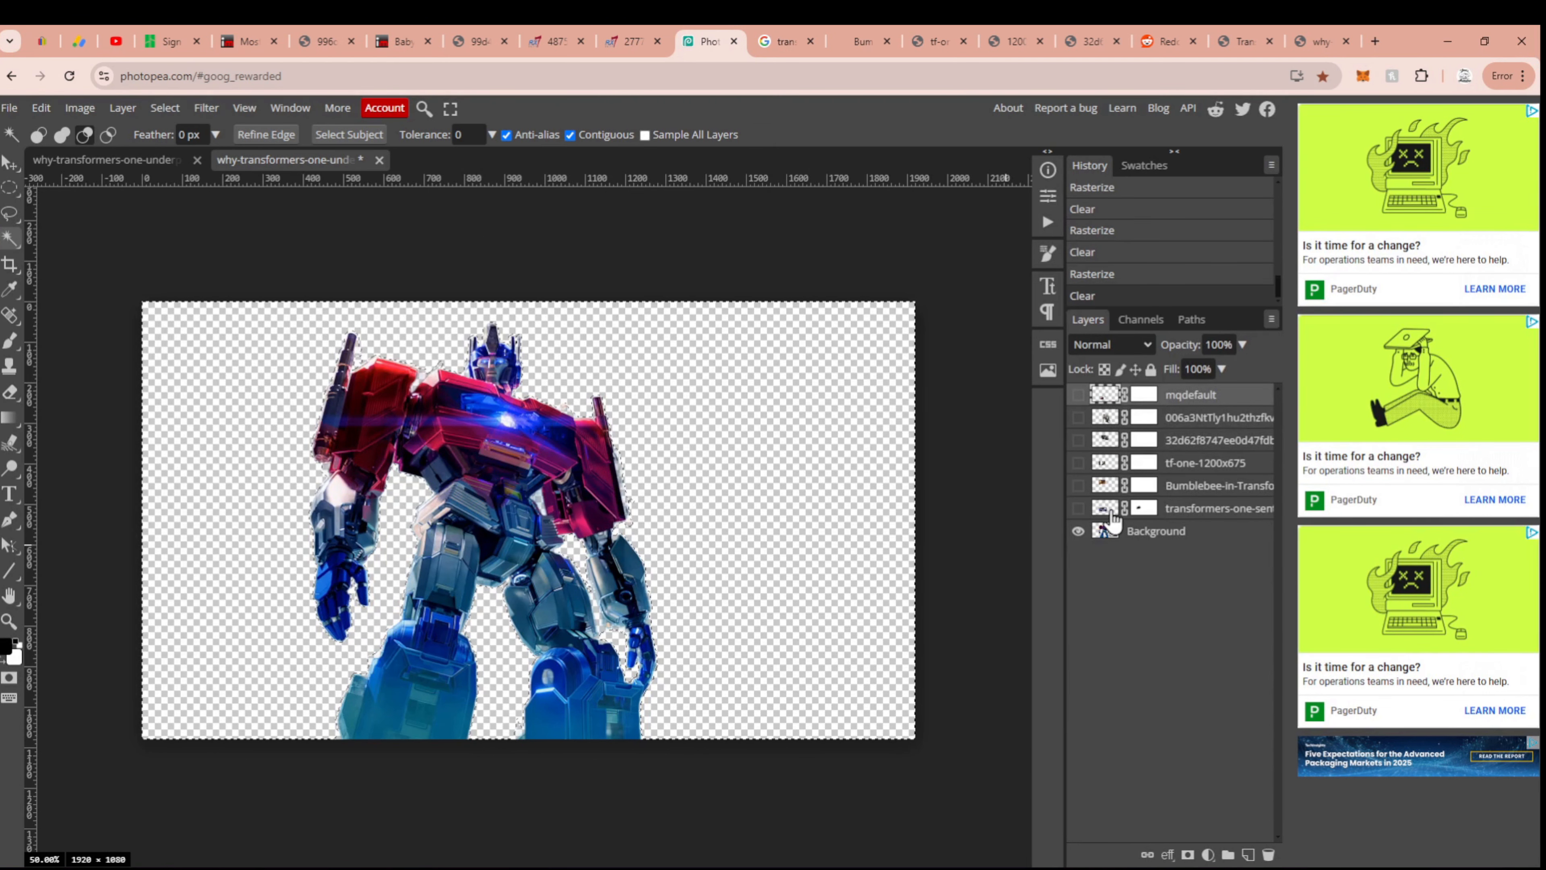
left_click(1111, 511)
key("Delete")
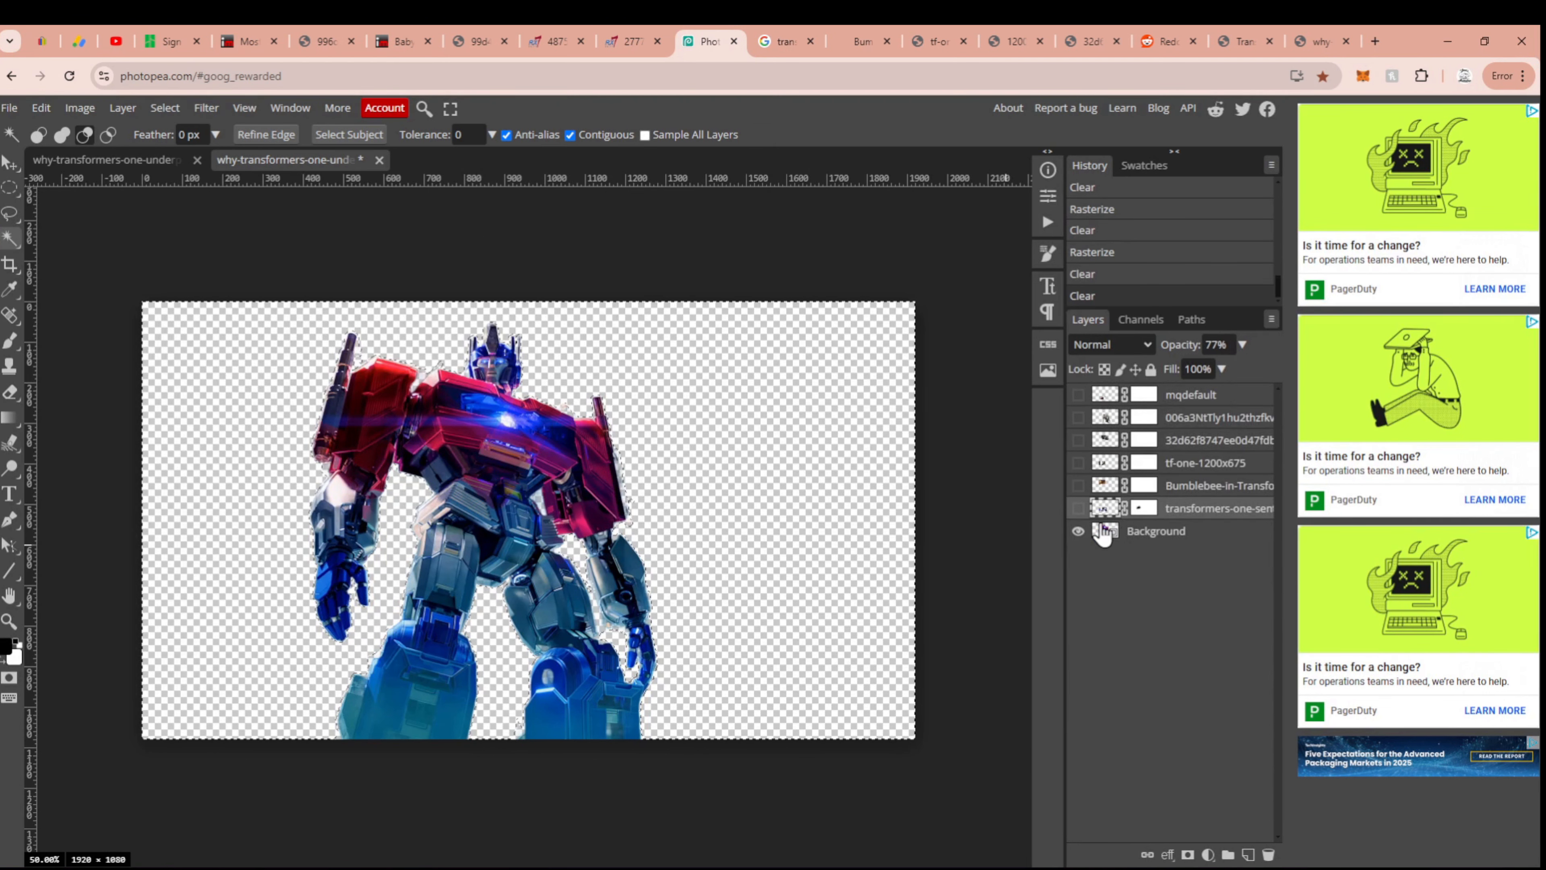
Step: Preview the trimmed mqdefault picture, and show the transformers-one-sen layer at 100% opacity
left_click(1078, 394)
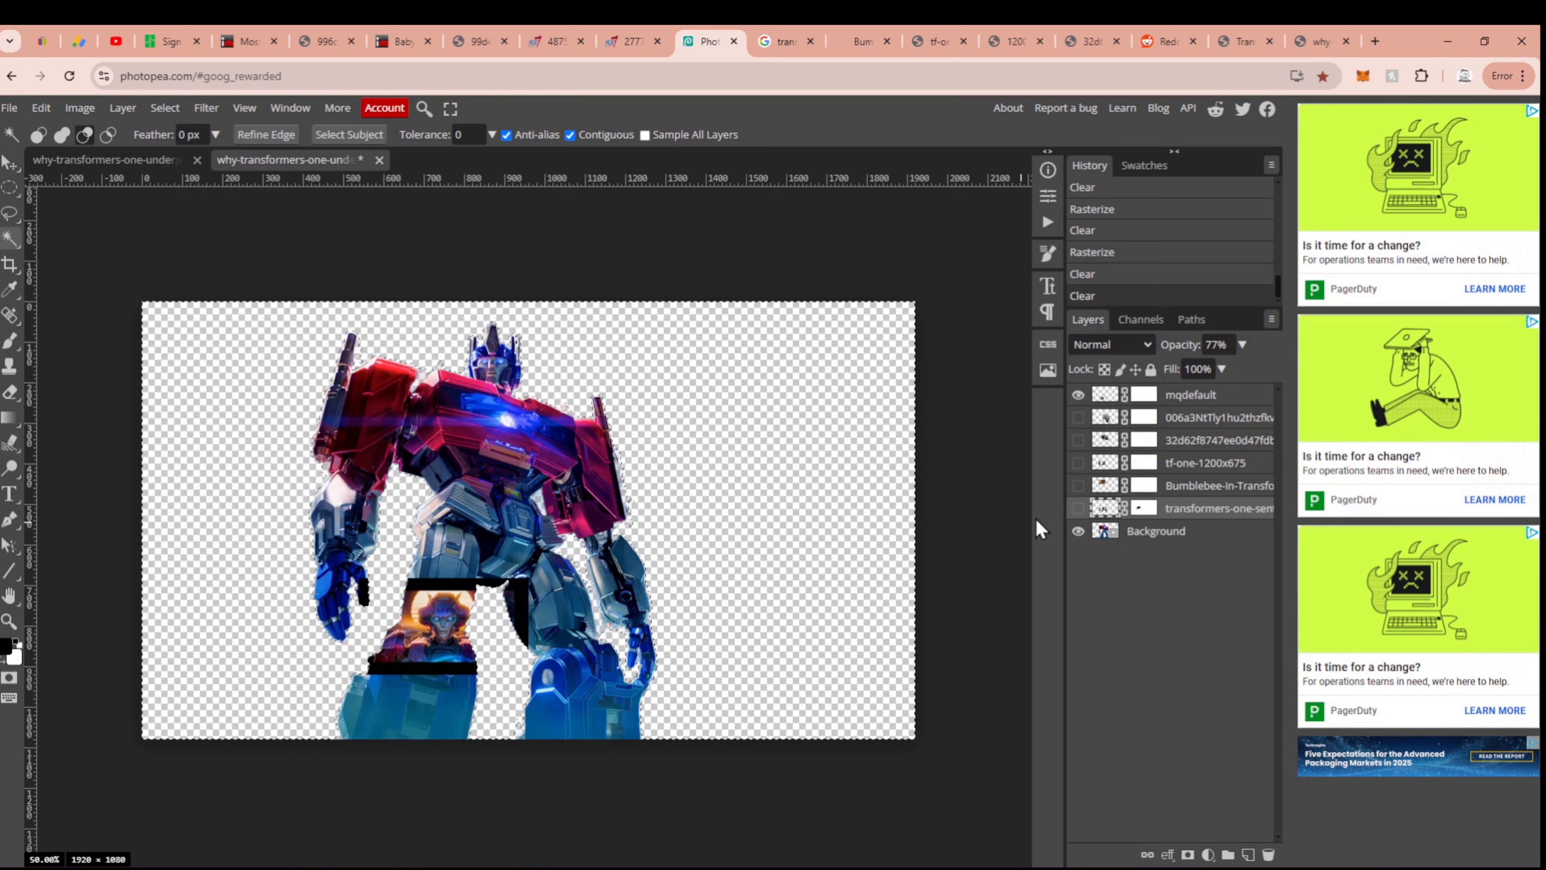
left_click(1078, 395)
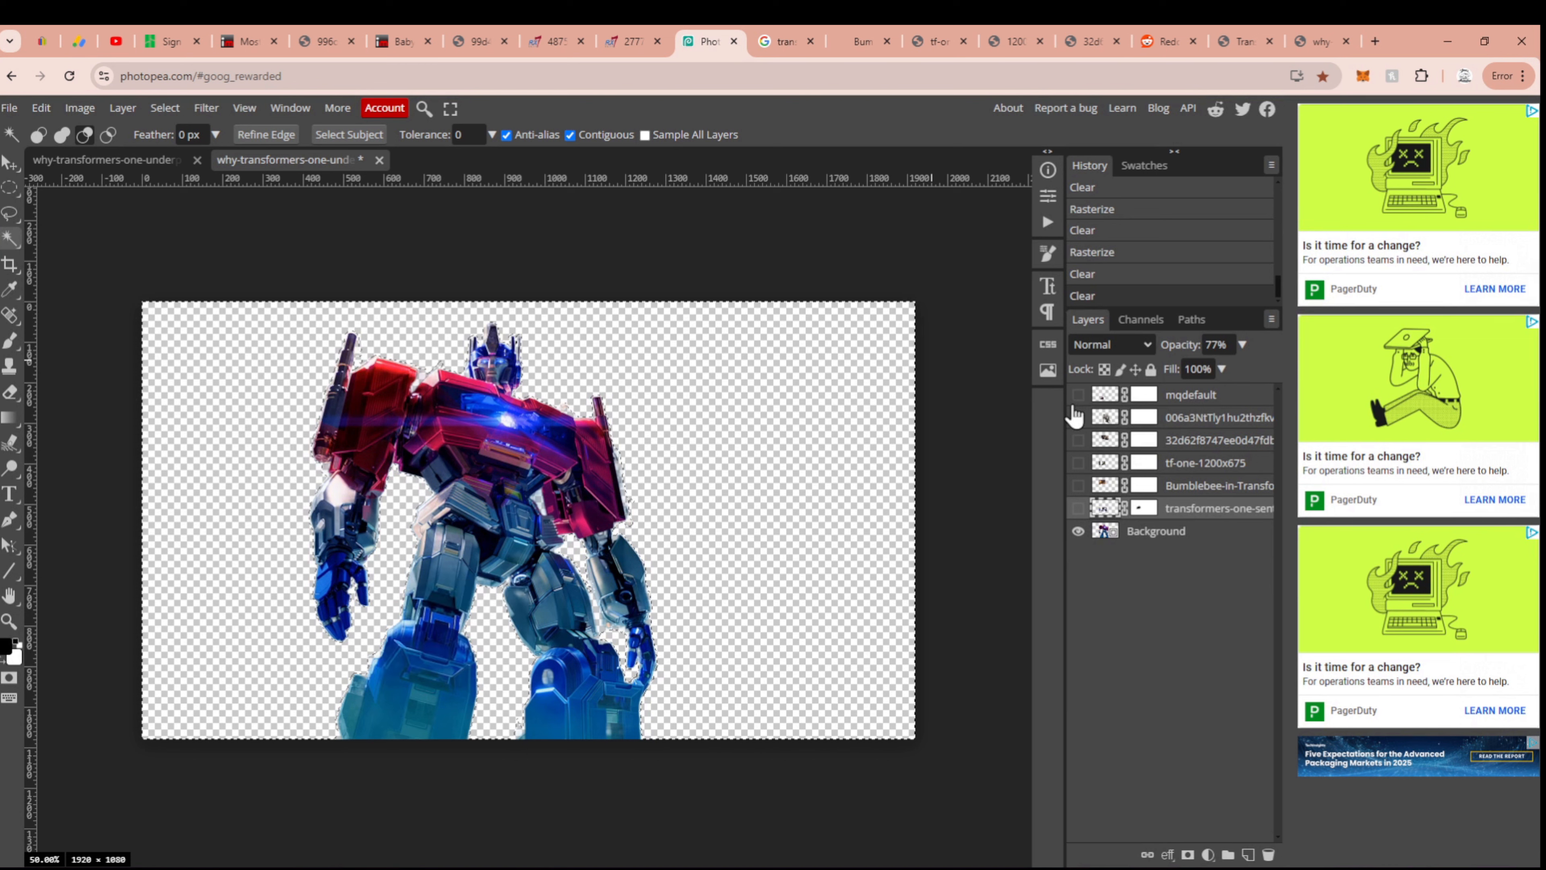
left_click(1242, 345)
left_click_drag(1225, 368, 1244, 370)
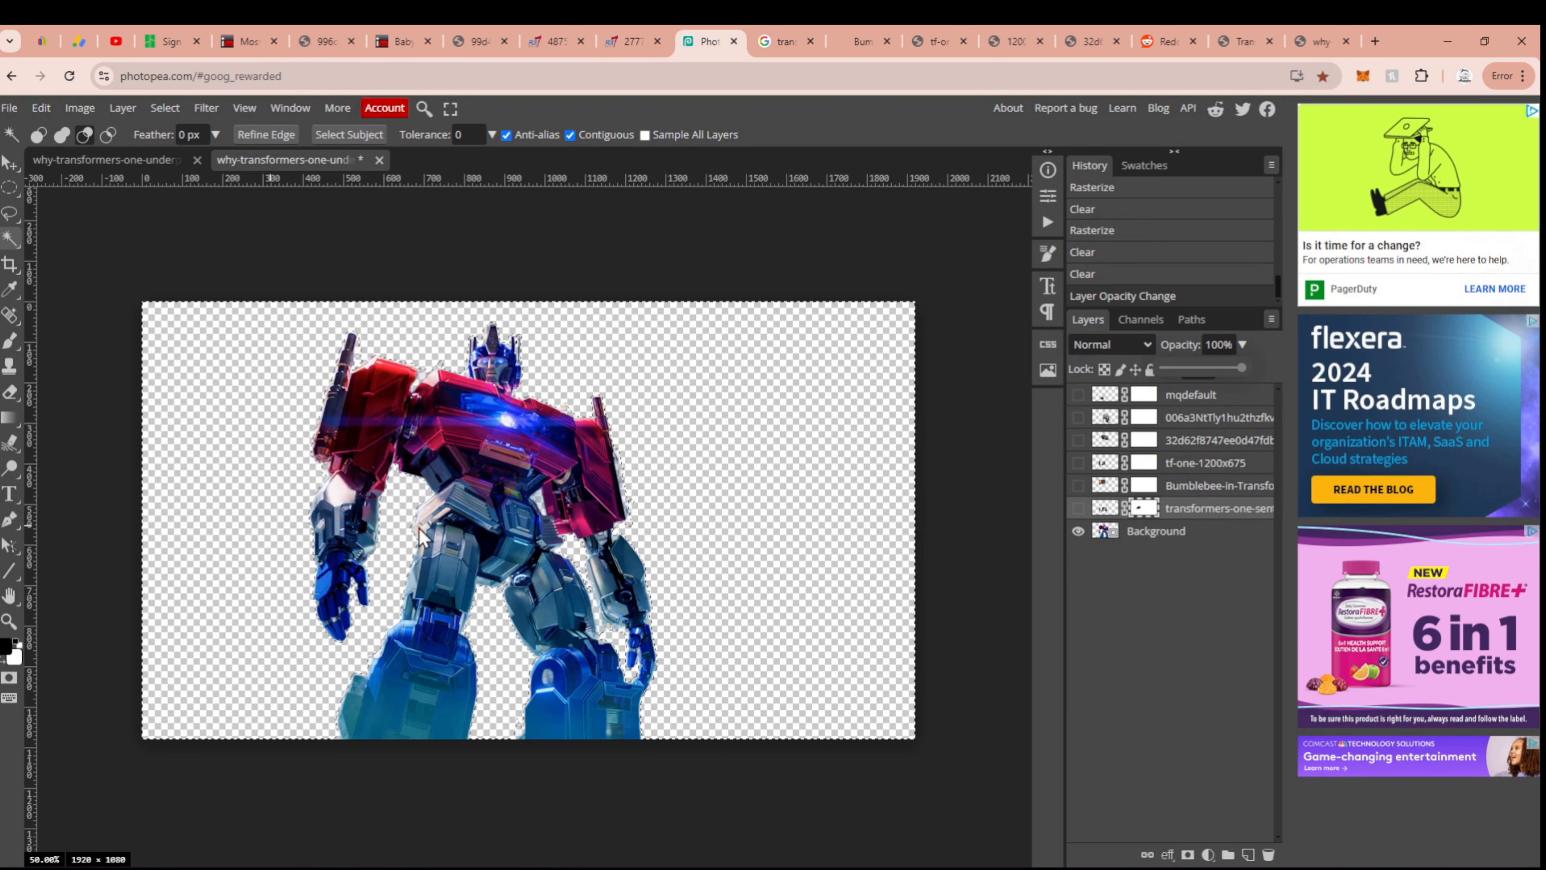
left_click(1078, 508)
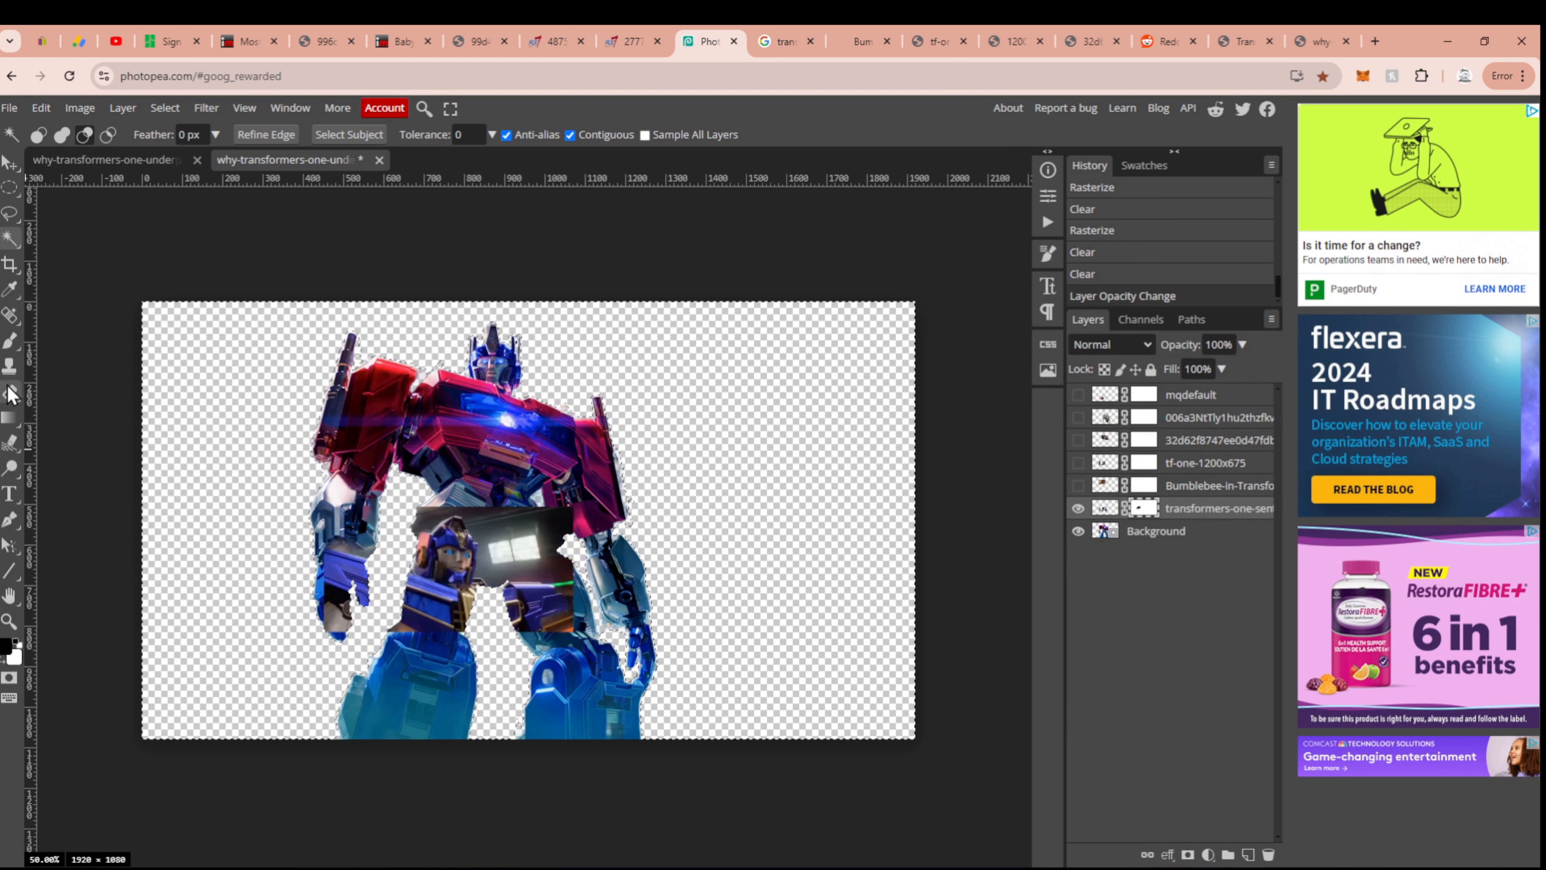
Step: Deselect and brush black on the transformers-one-sen mask to blend the picture's edges at the waist, leg and forearm
left_click(10, 351)
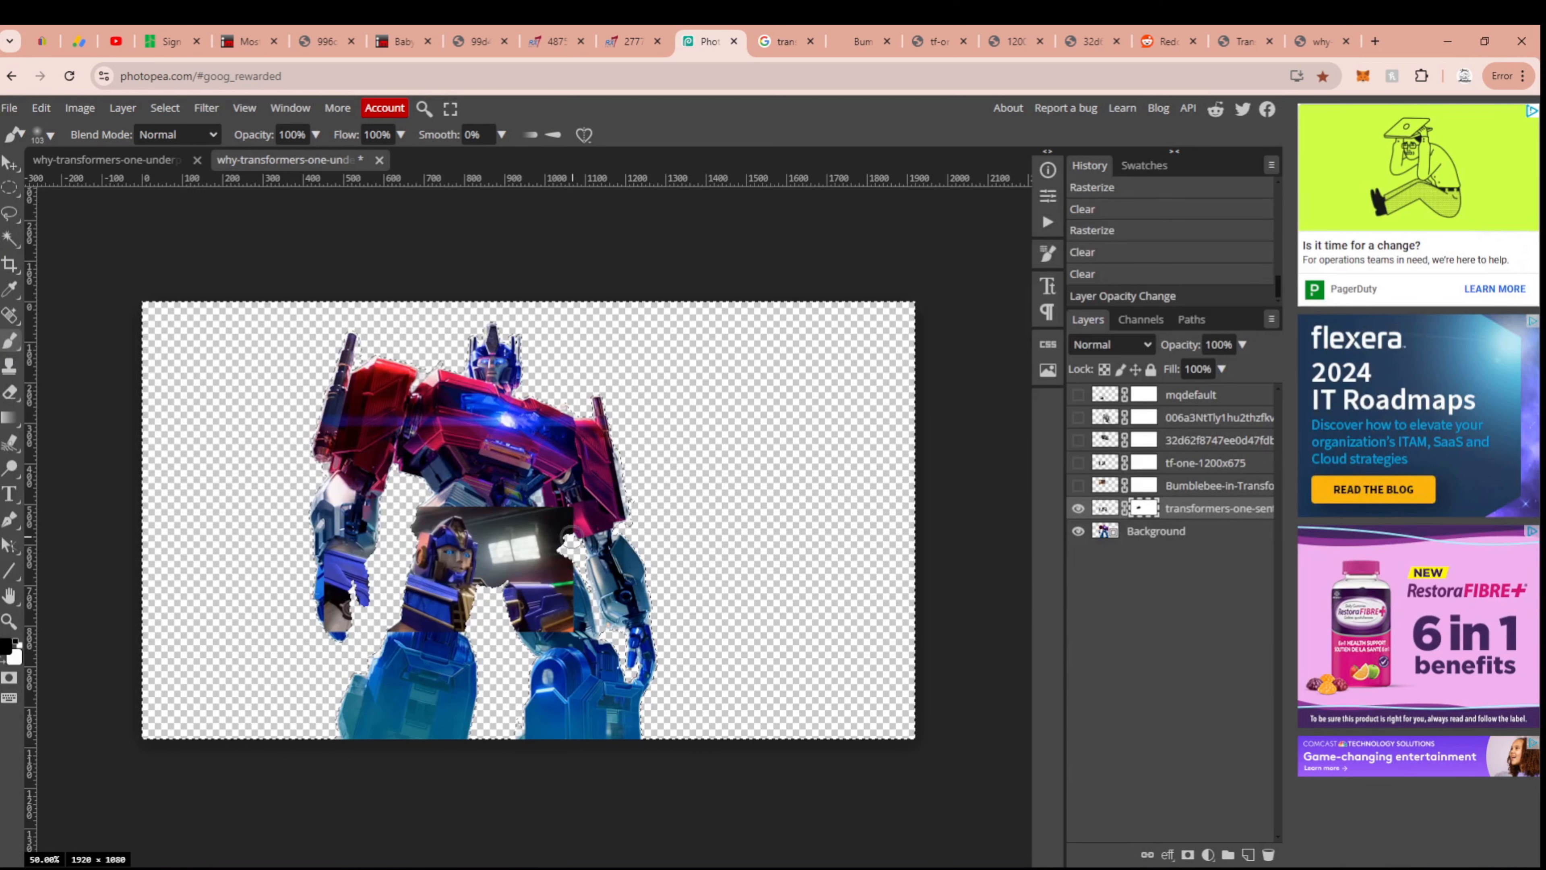
key("ctrl+d")
mouse_move(563, 517)
left_mouse_down()
mouse_move(565, 603)
mouse_move(523, 624)
left_mouse_up()
left_click_drag(347, 548, 336, 624)
left_click_drag(426, 515, 499, 512)
Step: Show the Bumblebee-in-Transfo and tf-one-1200x675 layers and brush black on their masks to blend their edges into the shoulder and forearm
left_click(1078, 486)
left_click(1143, 486)
mouse_move(311, 415)
left_mouse_down()
mouse_move(439, 384)
mouse_move(350, 380)
left_mouse_up()
left_click(1077, 463)
left_click(1105, 462)
left_click_drag(368, 609, 338, 608)
Step: Show the 32d62f8747ee0d47fdb layer and brush black on its mask along the picture's upper edge across the chest
left_click(1143, 440)
left_click(1078, 440)
left_click_drag(583, 414, 450, 395)
Step: Move the 32d62f8747ee0d47fdb picture slightly higher on the robot's chest
left_click(1105, 440)
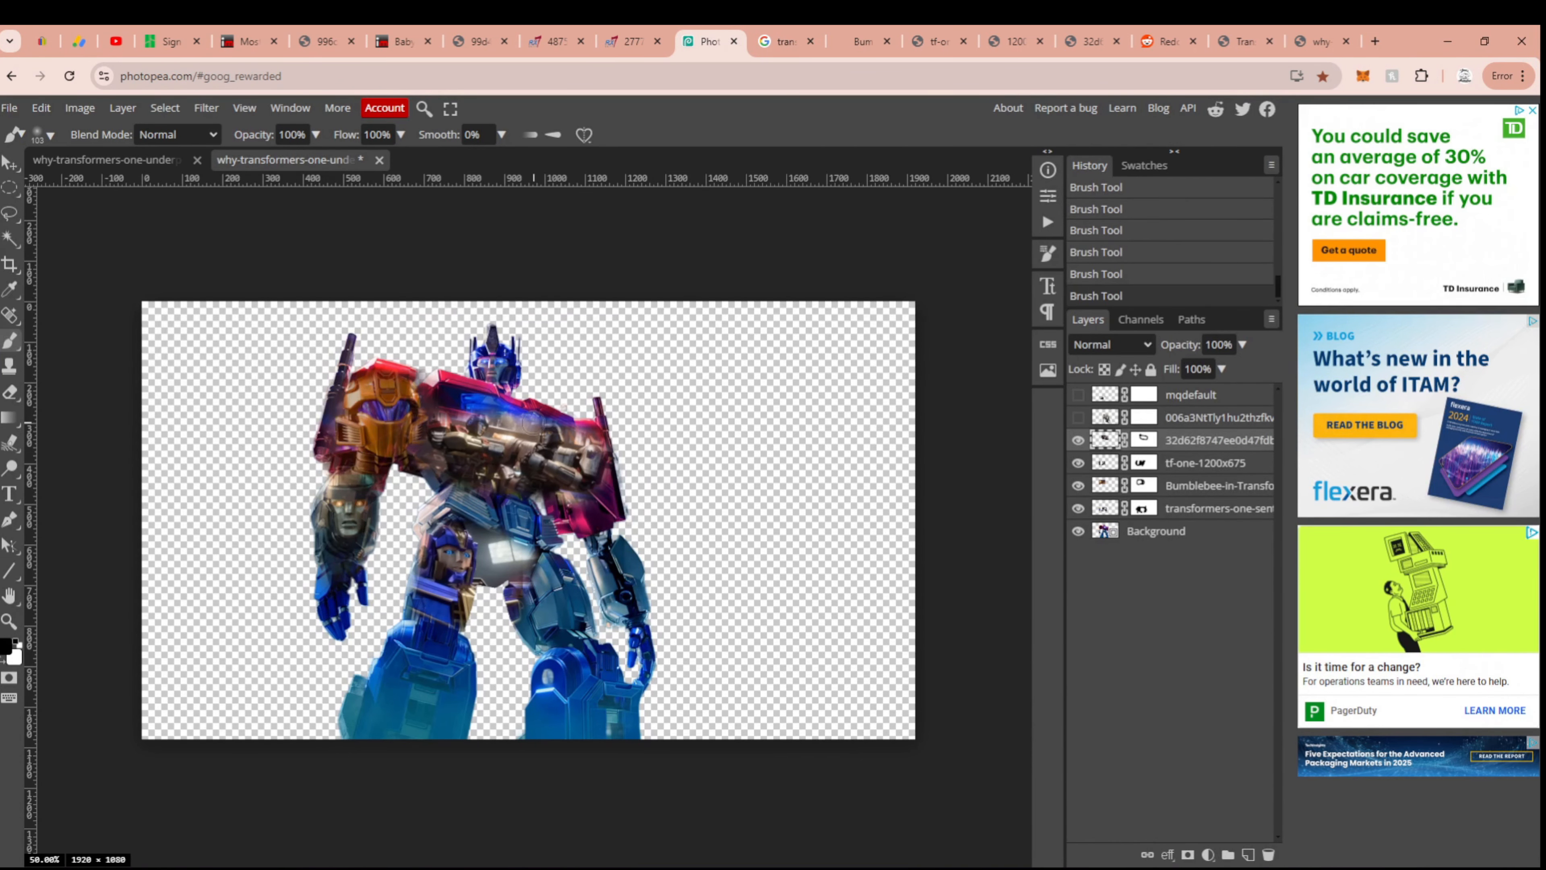
key("v")
left_click_drag(524, 463, 511, 445)
left_click_drag(674, 418, 677, 445)
Step: Show the 006a3NtTly1hu2thzfkv layer and brush black on its mask to blend its edges into the chest, arm and legs
left_click(1078, 417)
left_click(1143, 417)
left_click_drag(469, 456, 609, 487)
mouse_move(440, 522)
left_mouse_down()
mouse_move(633, 682)
mouse_move(633, 645)
left_mouse_up()
left_click_drag(609, 499, 633, 572)
left_click_drag(572, 542, 599, 609)
Step: Show the mqdefault layer and brush black on its mask to remove the picture's upper and lower black bars on the leg
left_click(1078, 394)
left_click(1144, 395)
left_click_drag(381, 615, 485, 602)
left_click_drag(474, 663, 359, 662)
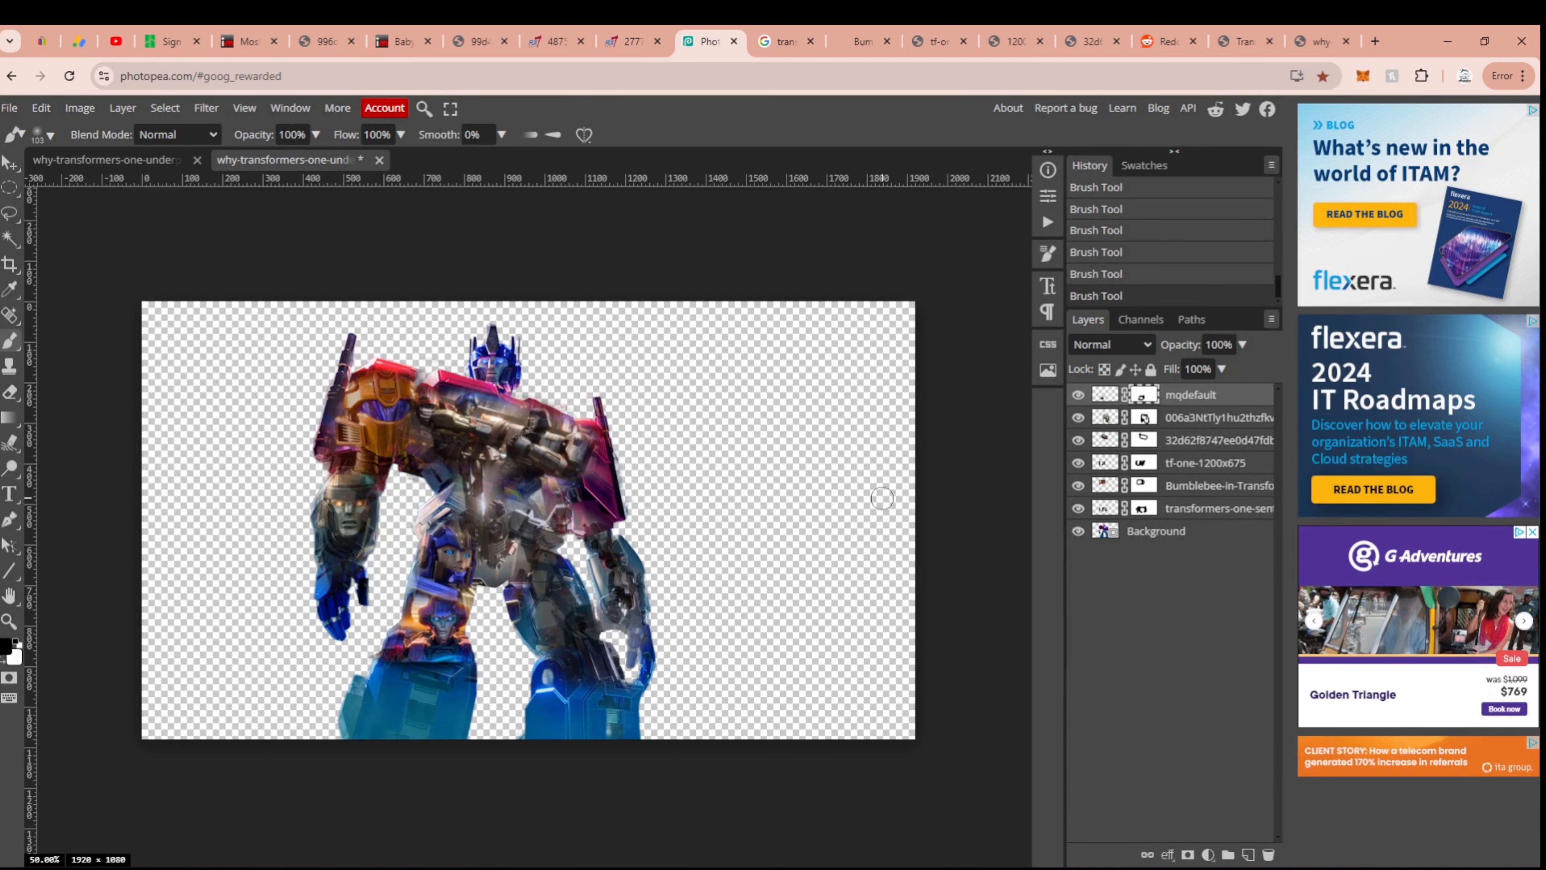
Step: Fully desaturate the Background layer with a Hue/Saturation adjustment
left_click(1198, 534)
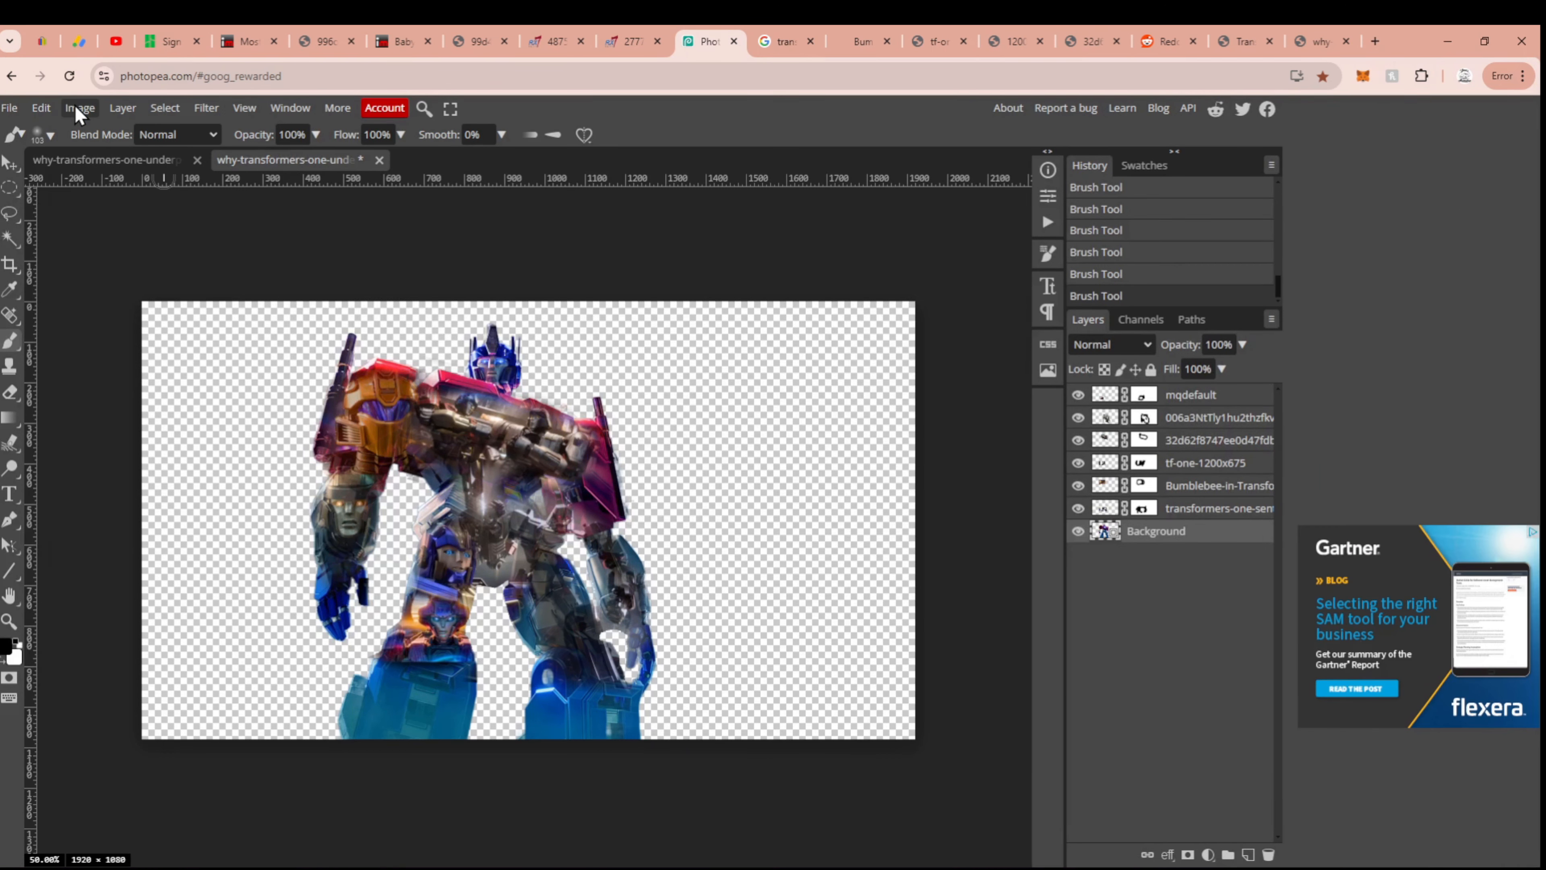
left_click(76, 108)
mouse_move(108, 152)
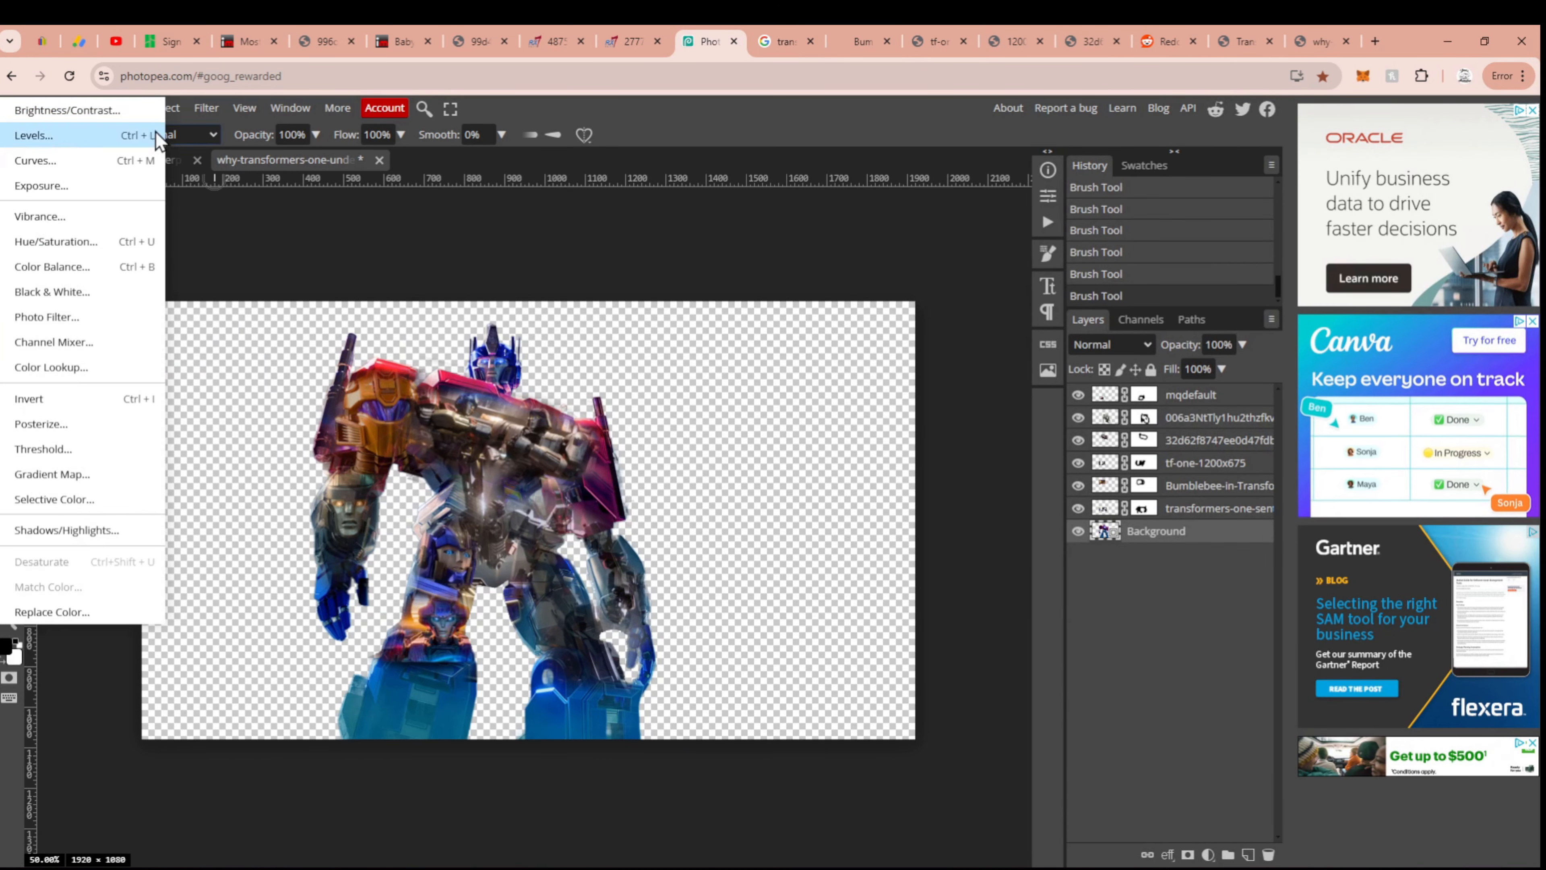
mouse_move(172, 162)
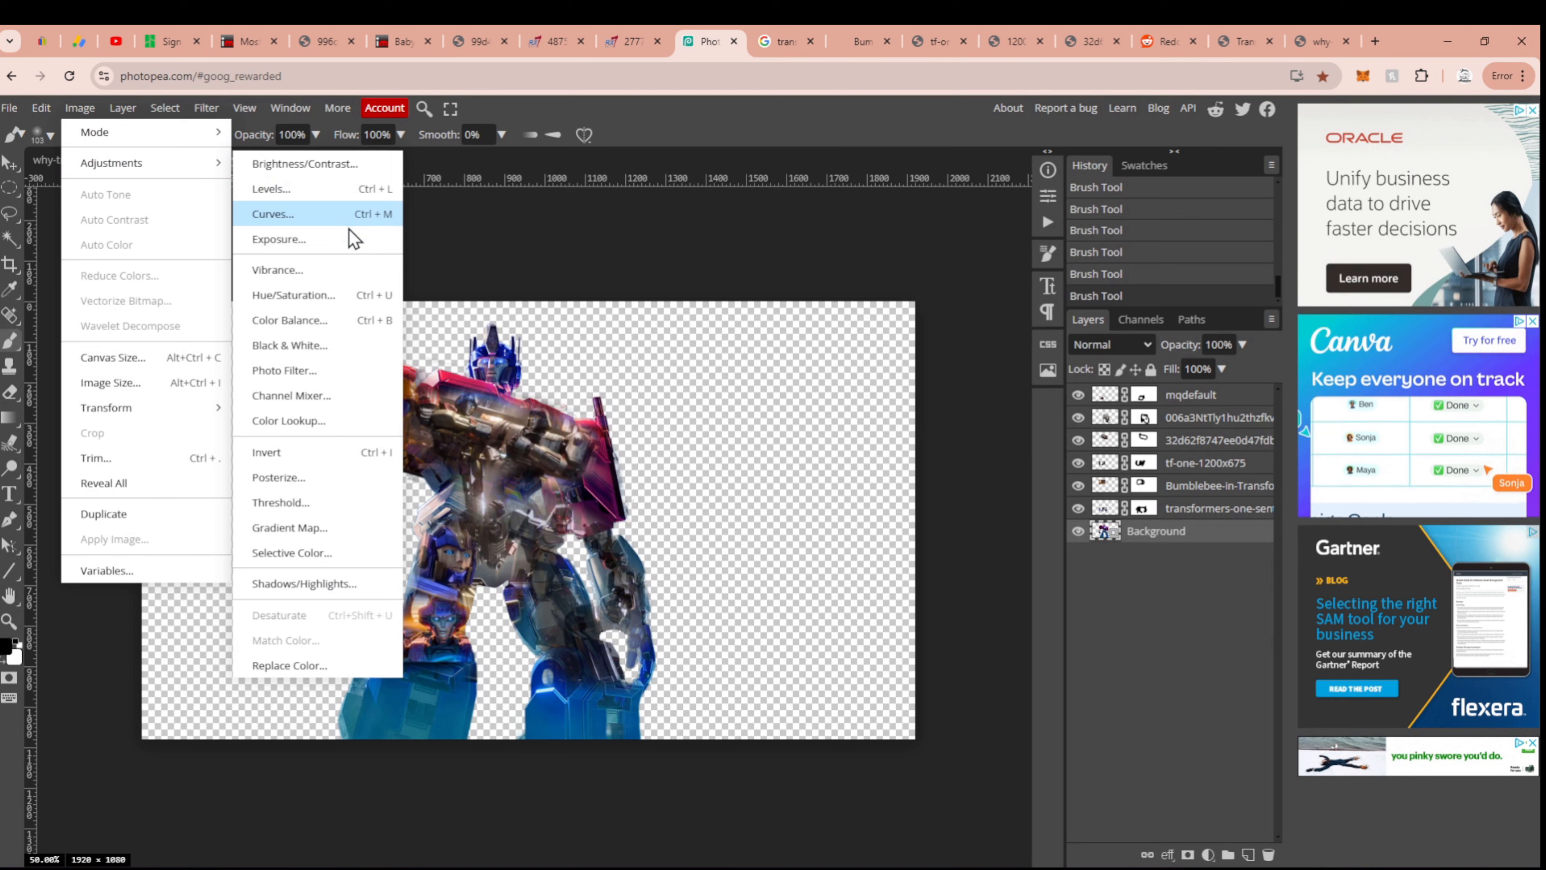
left_click(329, 293)
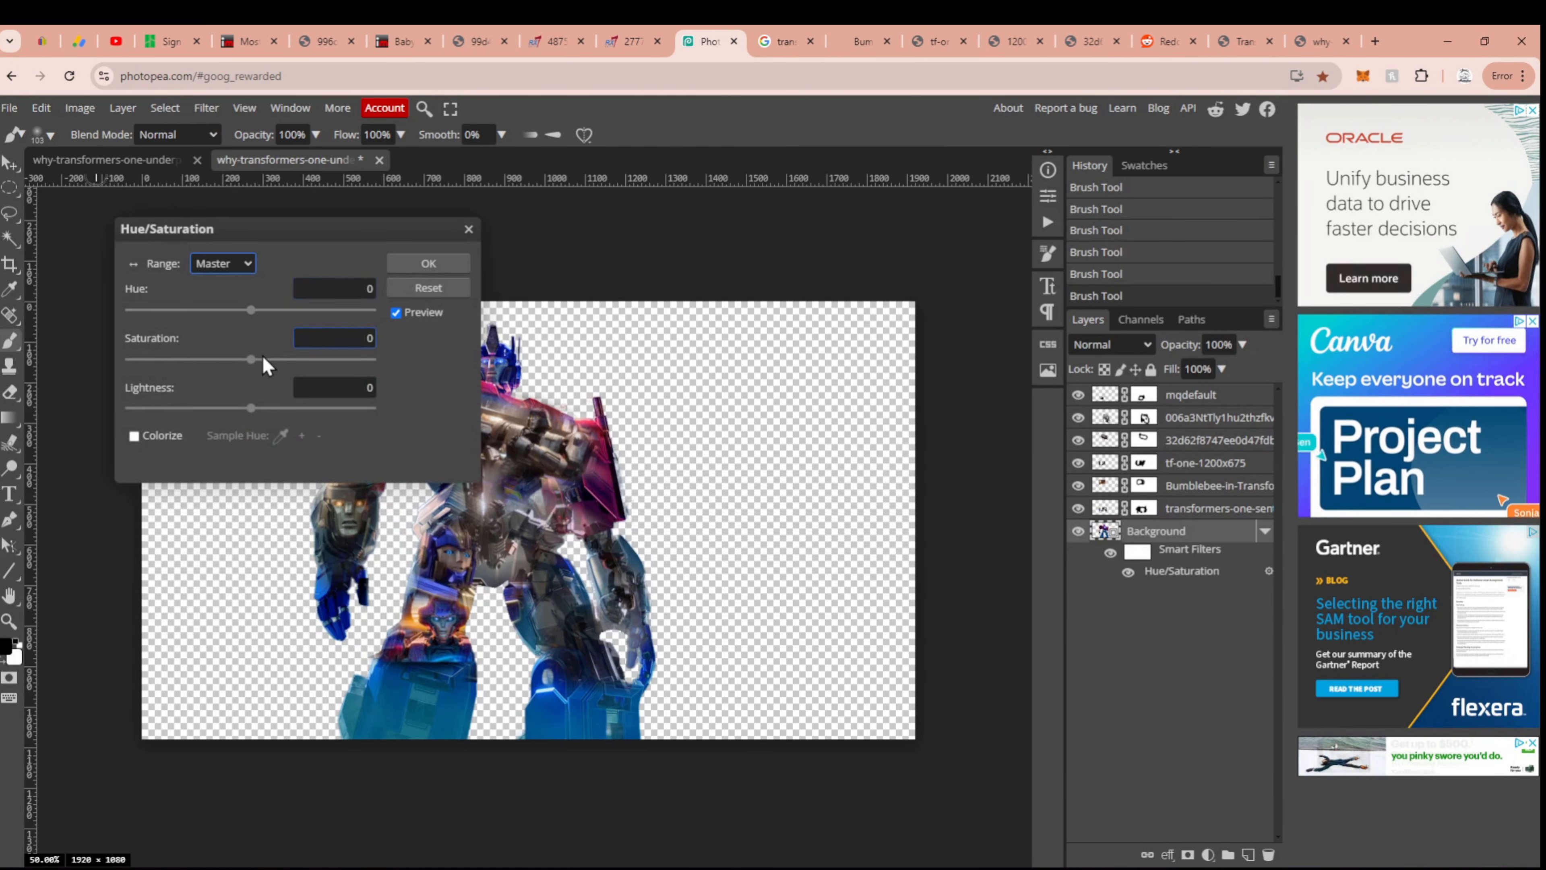
left_click_drag(262, 355, 103, 362)
left_click(428, 263)
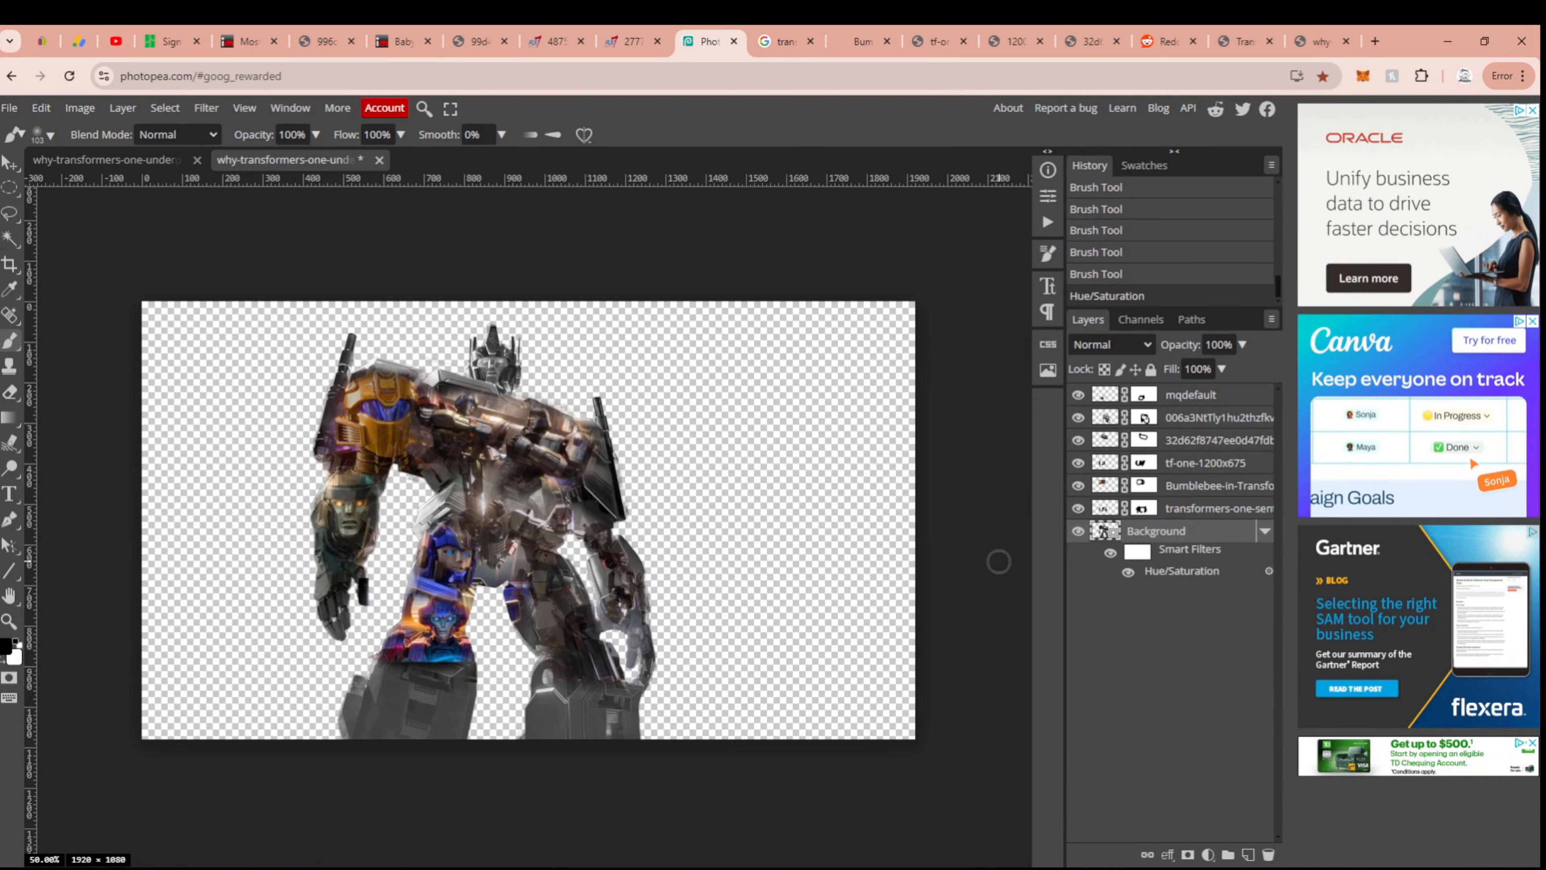
Step: Brush black on the Background's smart filter mask over the head, shoulders, arms and outer leg edge to restore their original colour
mouse_move(507, 380)
left_mouse_down()
mouse_move(487, 338)
mouse_move(502, 381)
mouse_move(433, 375)
left_mouse_up()
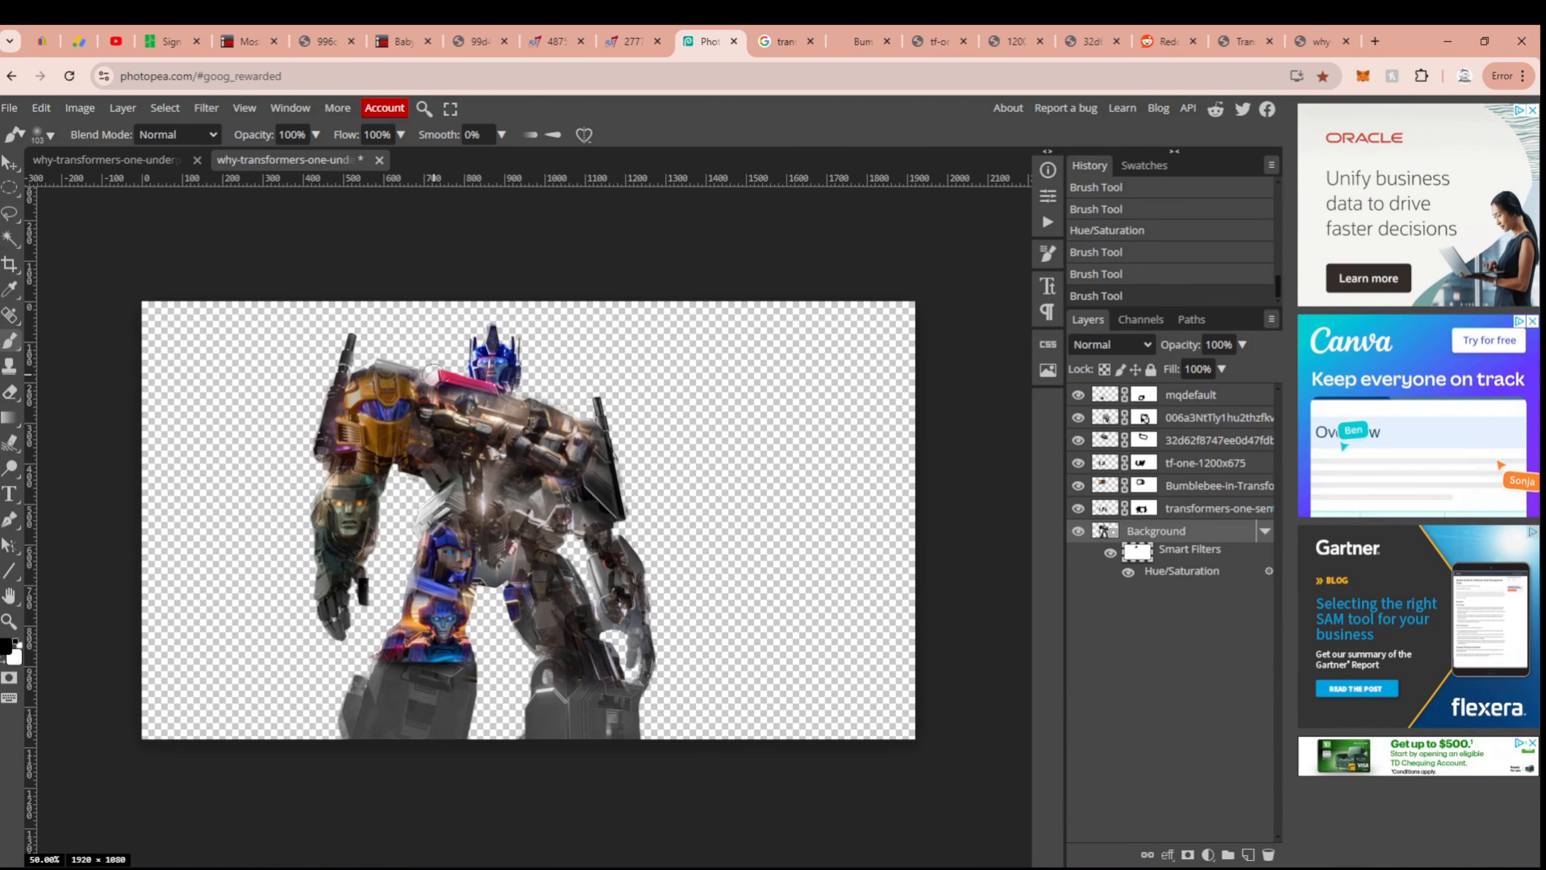
mouse_move(583, 396)
left_mouse_down()
mouse_move(621, 420)
mouse_move(634, 515)
left_mouse_up()
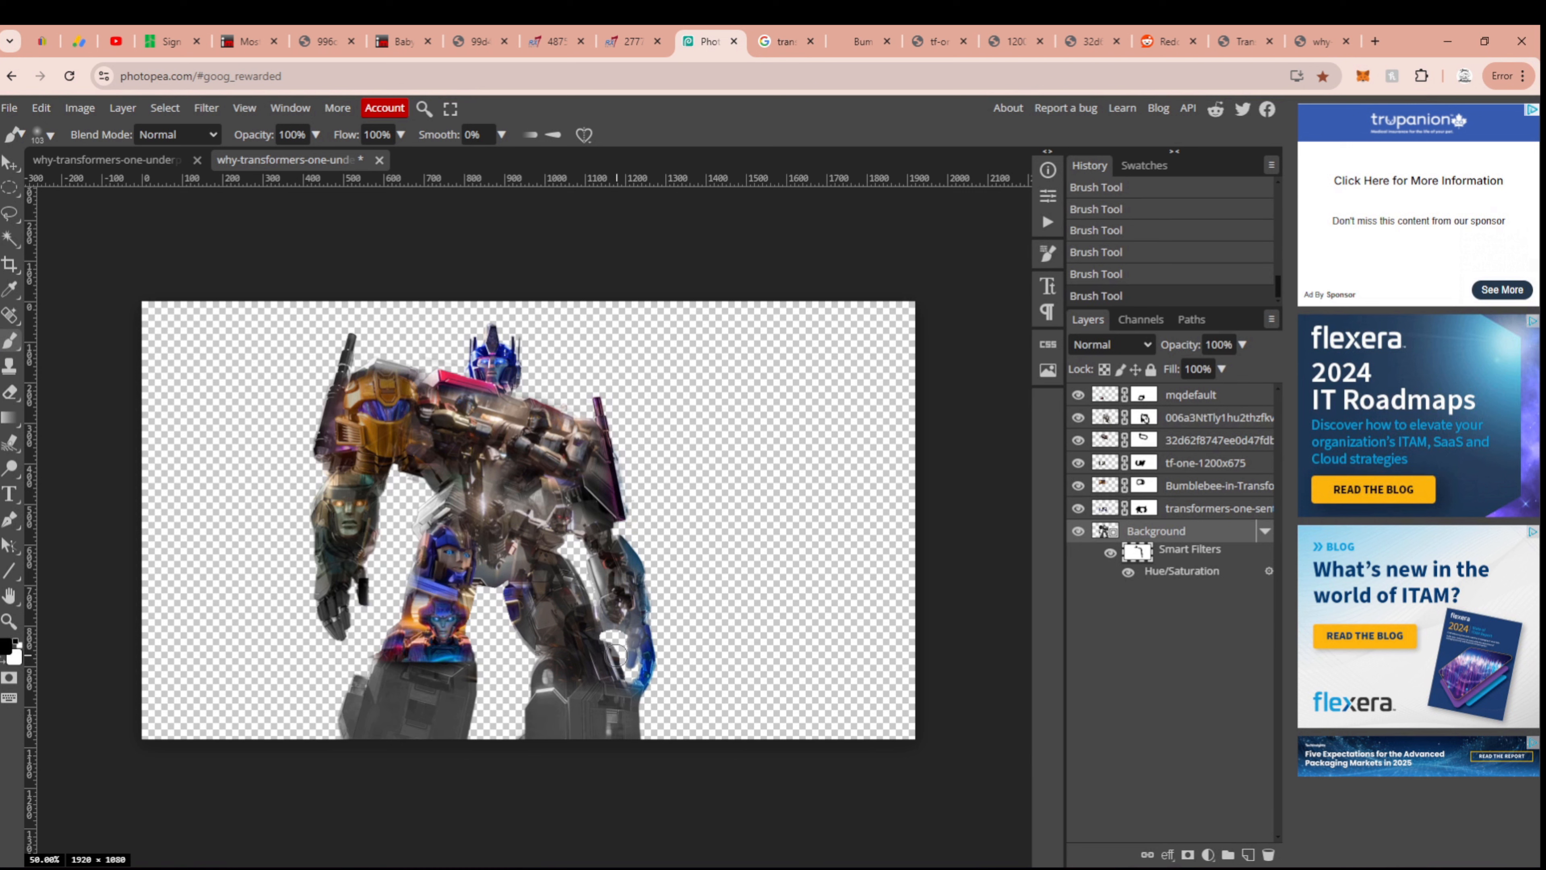
mouse_move(588, 615)
left_mouse_down()
mouse_move(563, 536)
mouse_move(638, 704)
left_mouse_up()
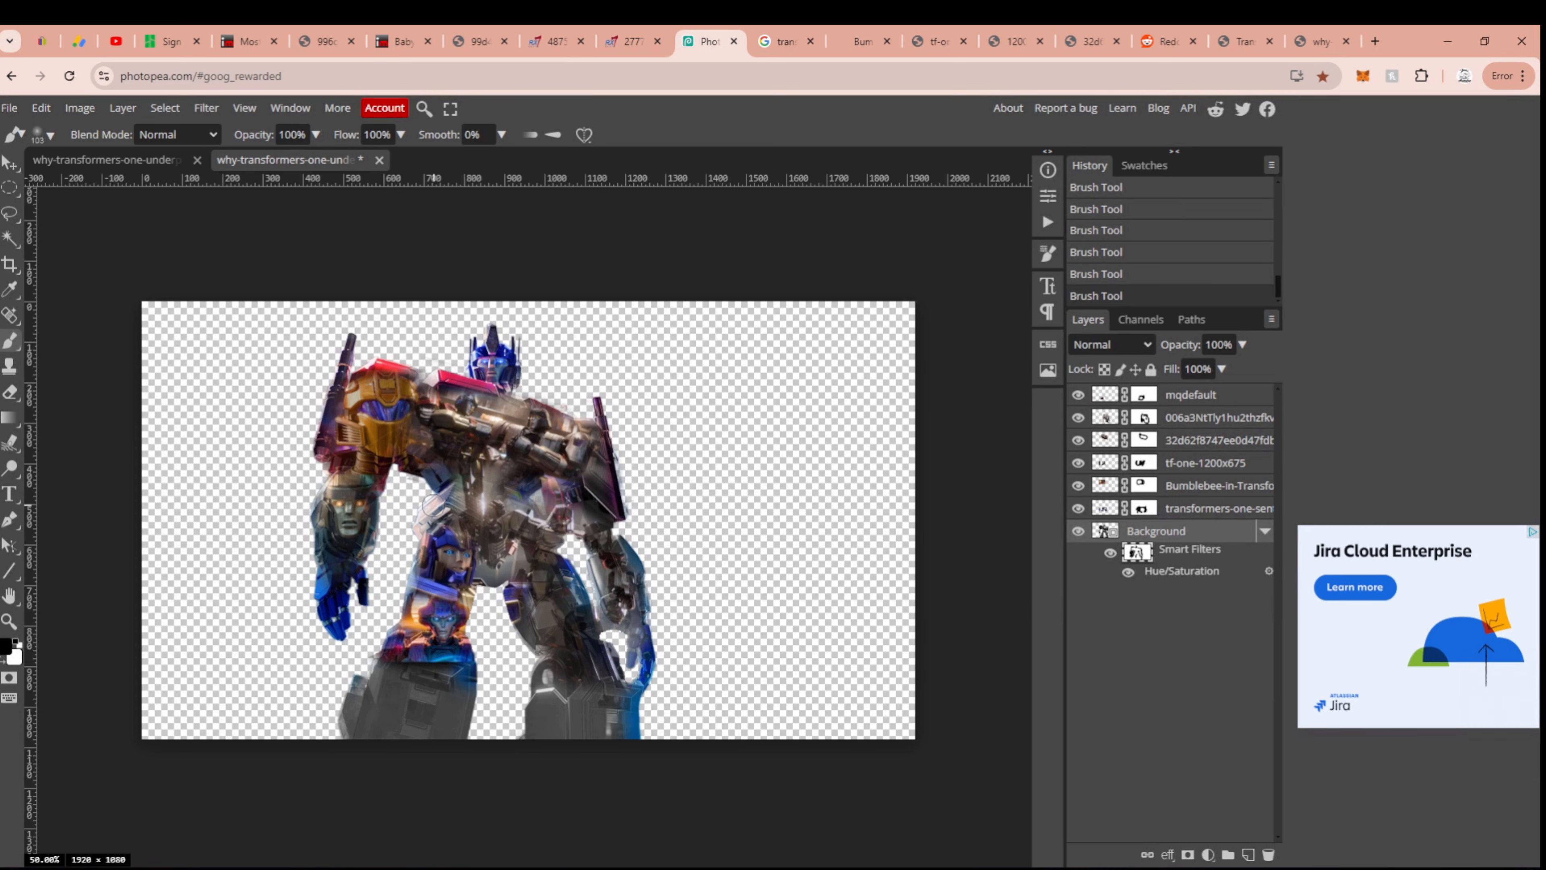
left_click(1136, 508)
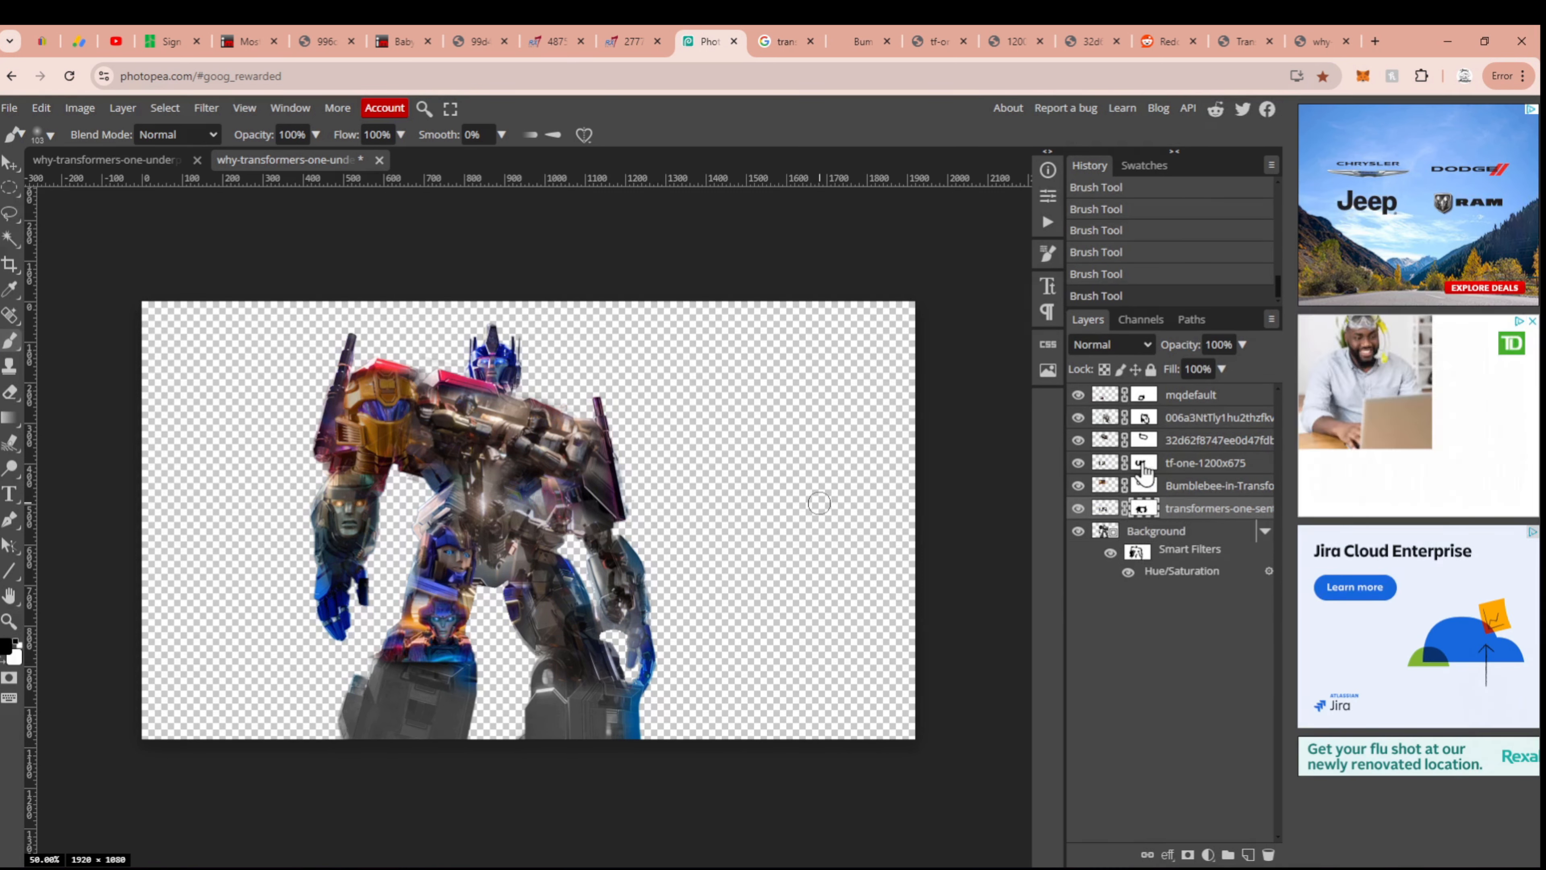
left_click(1142, 485)
left_click(1143, 440)
left_click(1144, 417)
left_click(1145, 394)
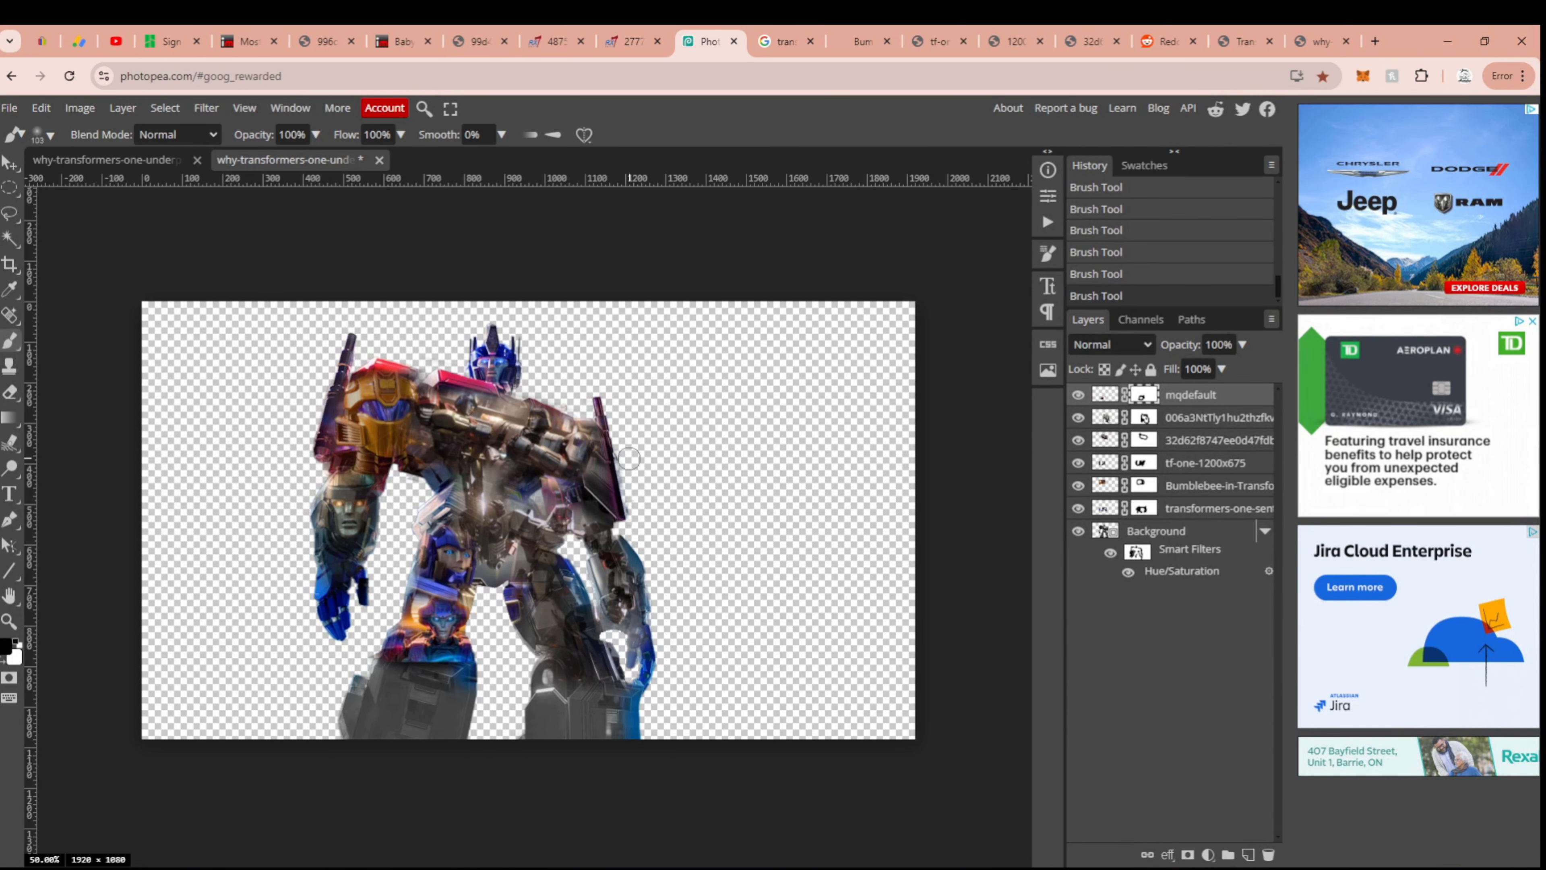
Step: Crop the canvas tightly around the robot, cutting off its lower legs, to 942 × 888 px
left_click(10, 264)
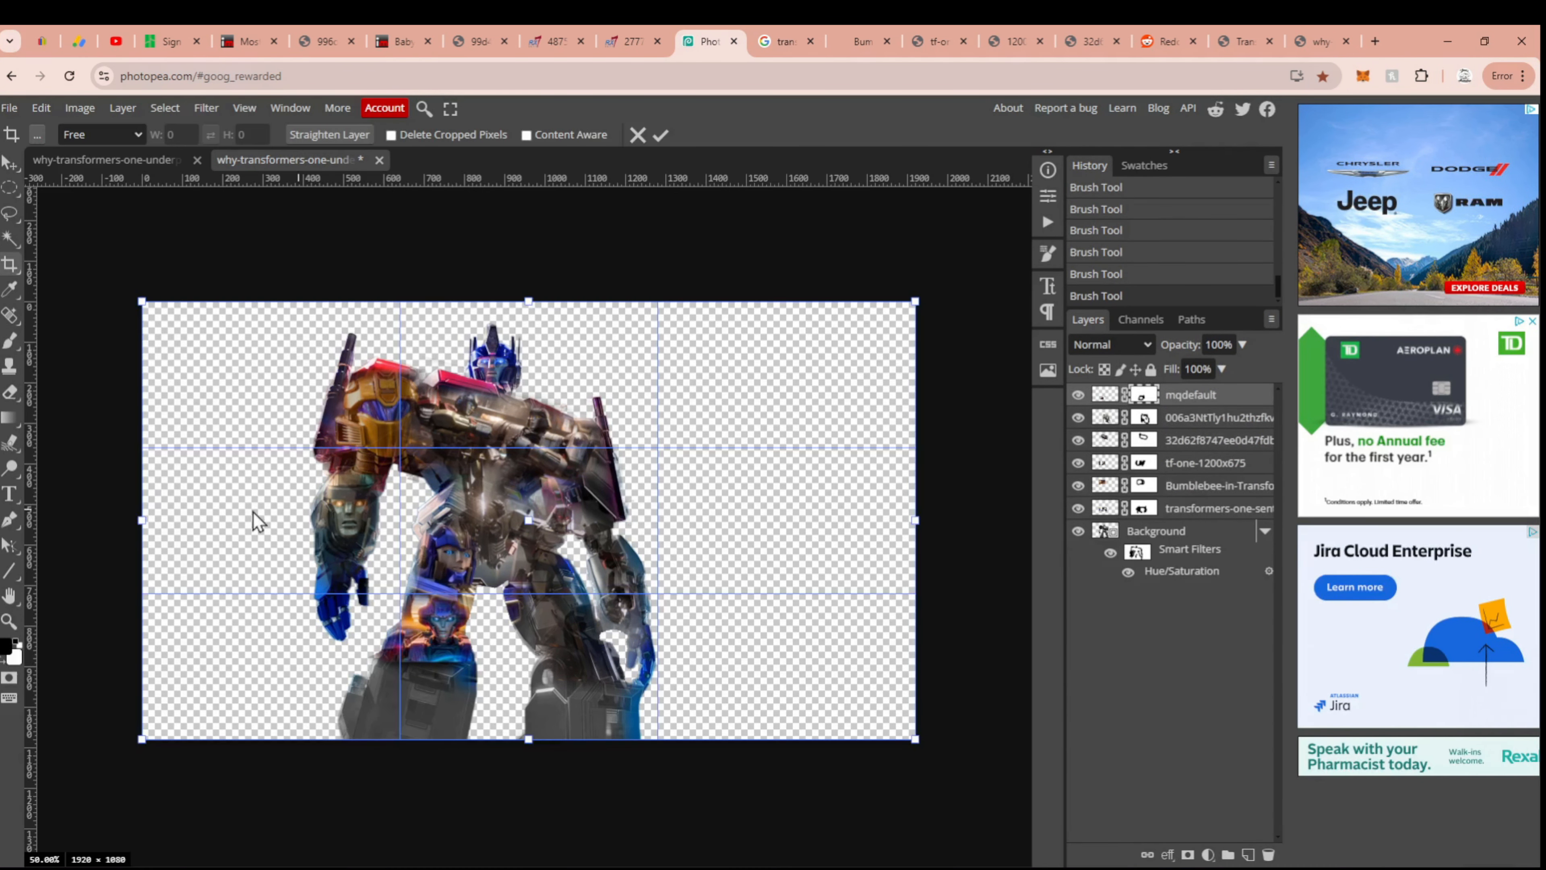
left_click_drag(146, 514, 288, 518)
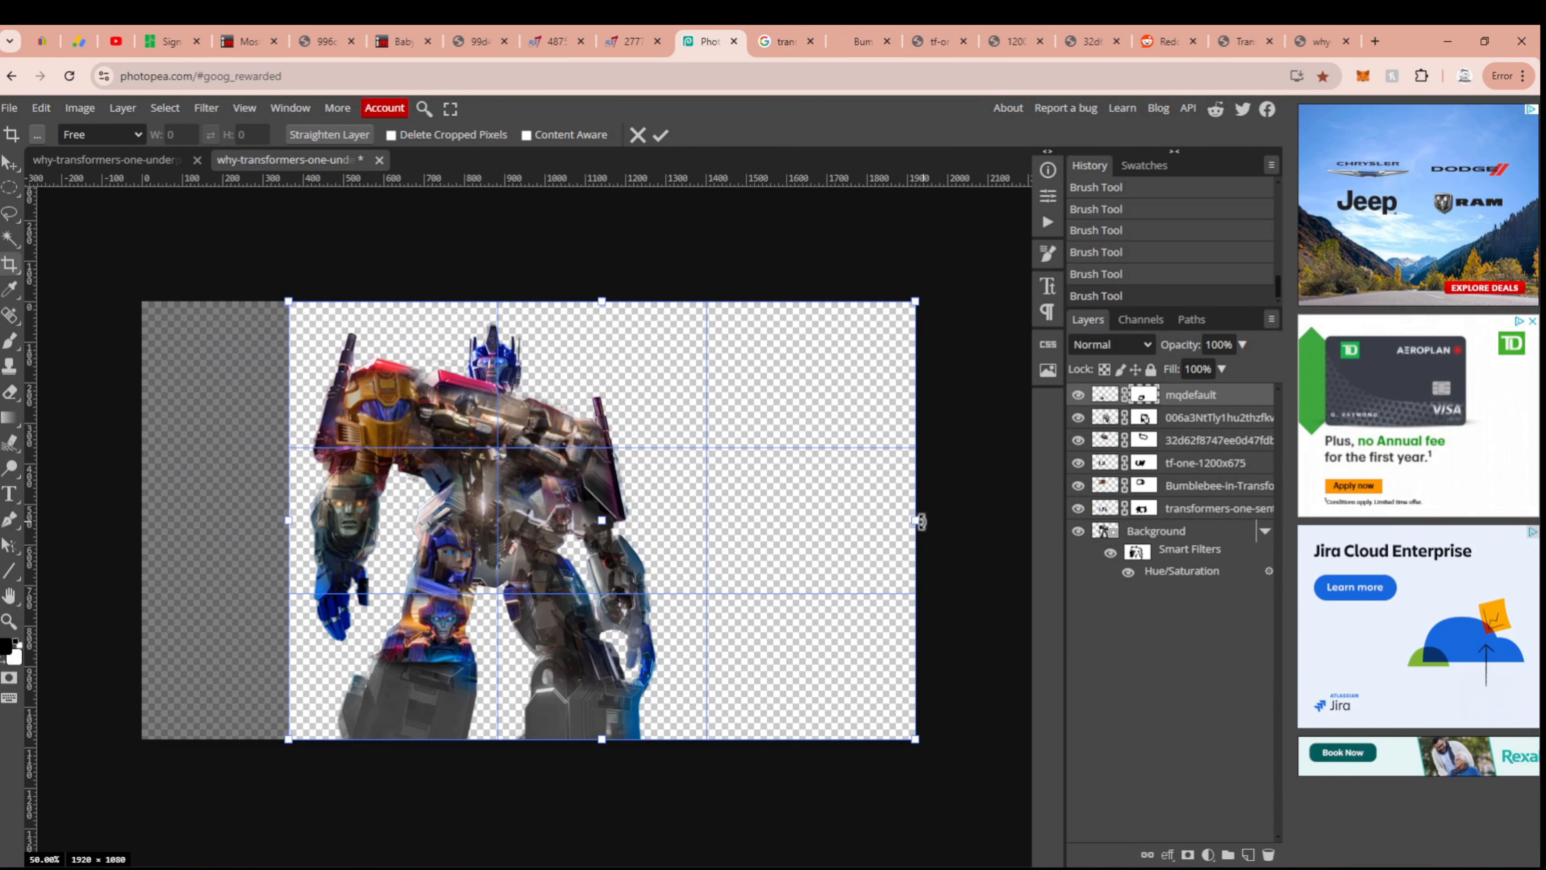
left_click_drag(901, 524, 668, 522)
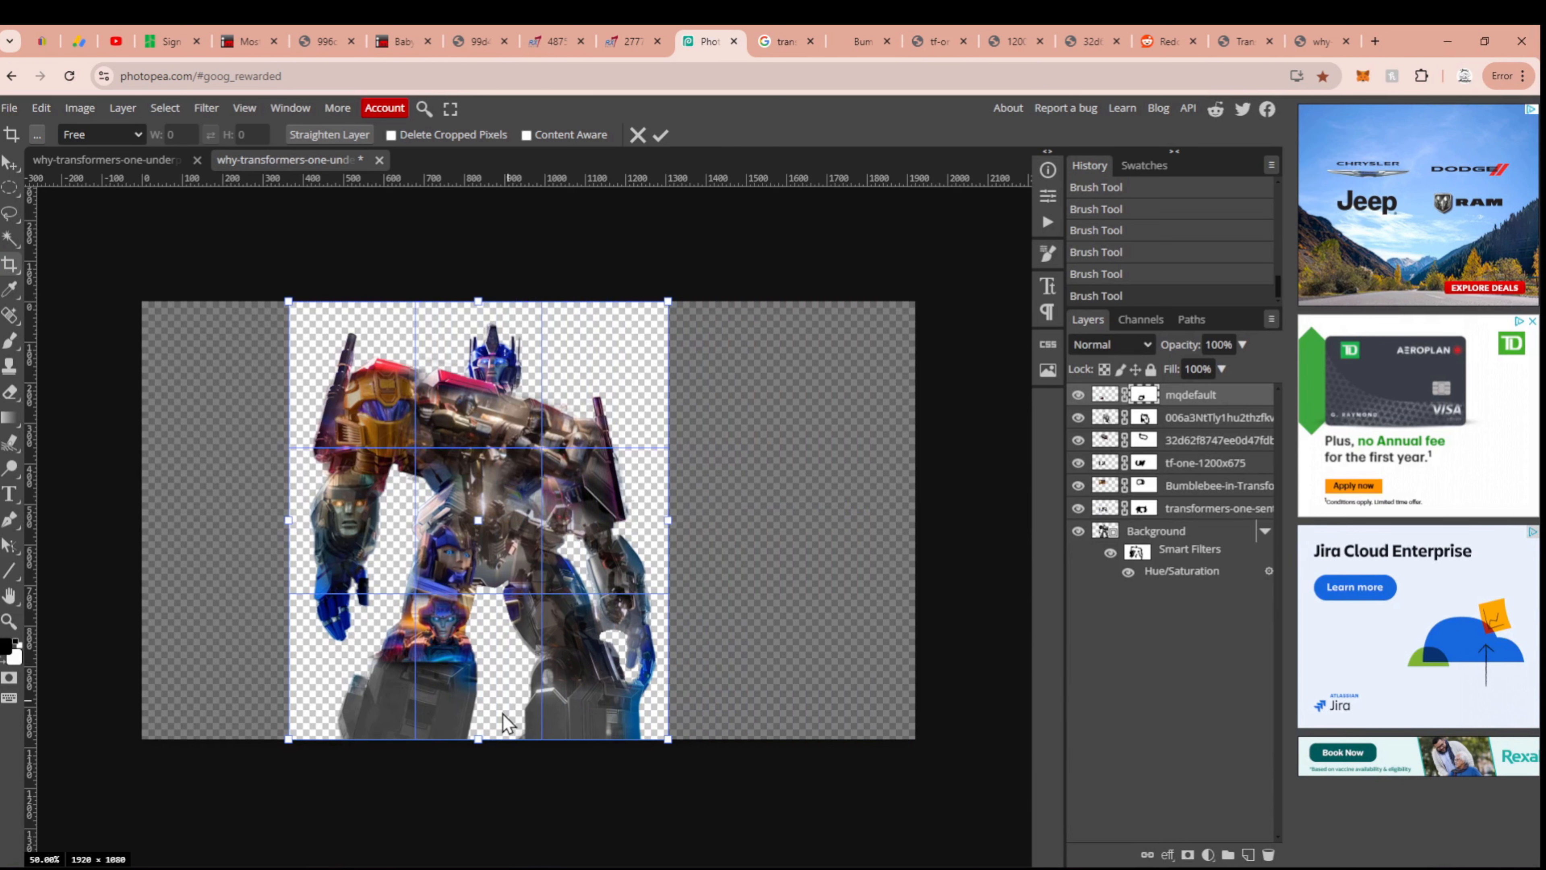
left_click_drag(477, 735, 494, 661)
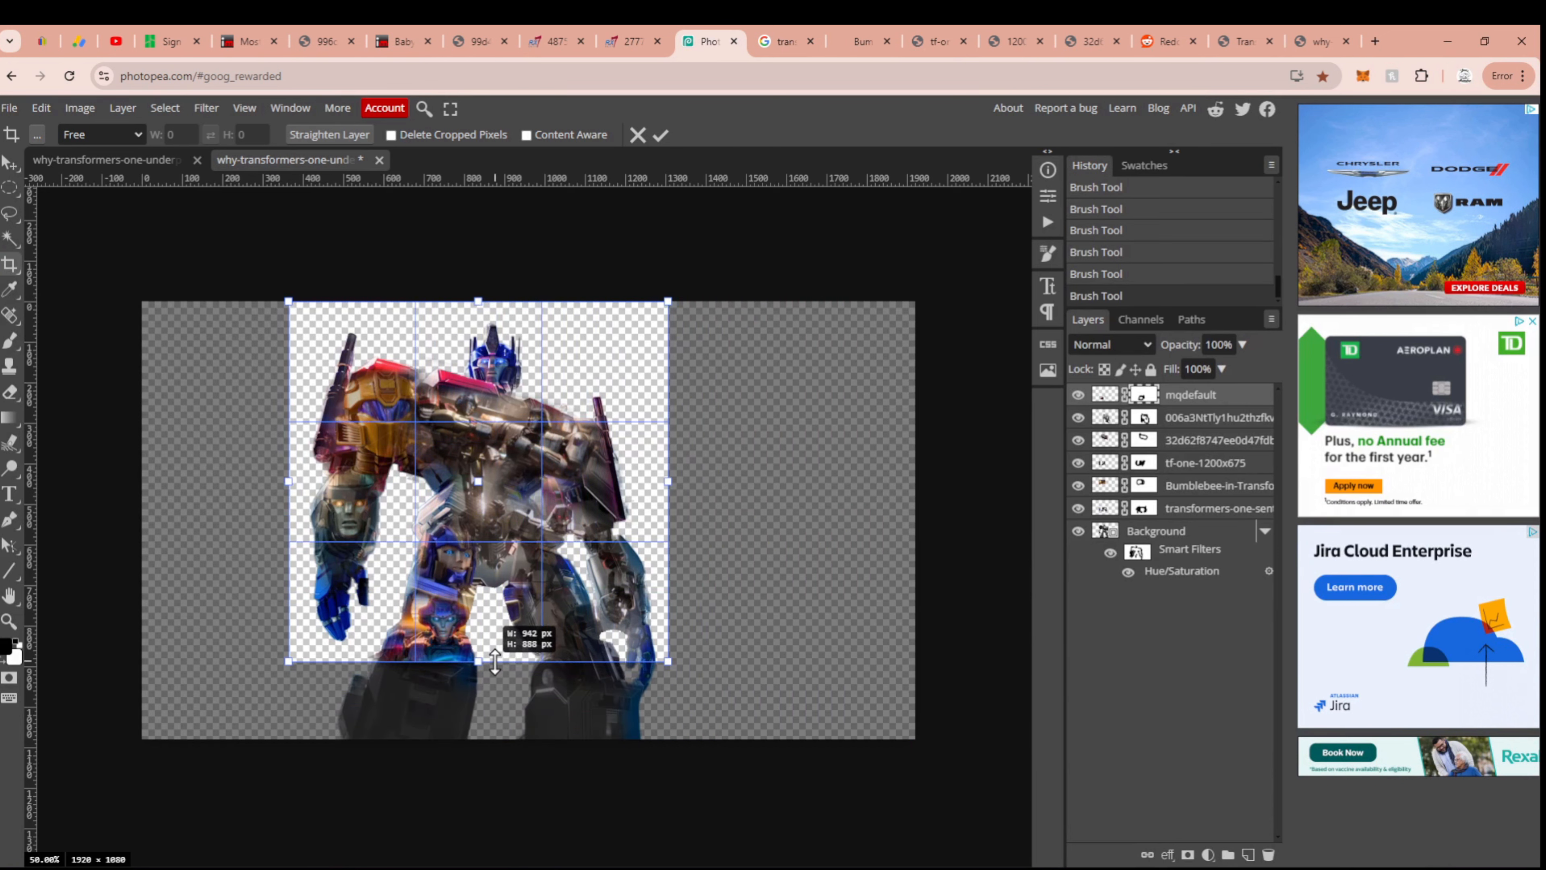
key("Return")
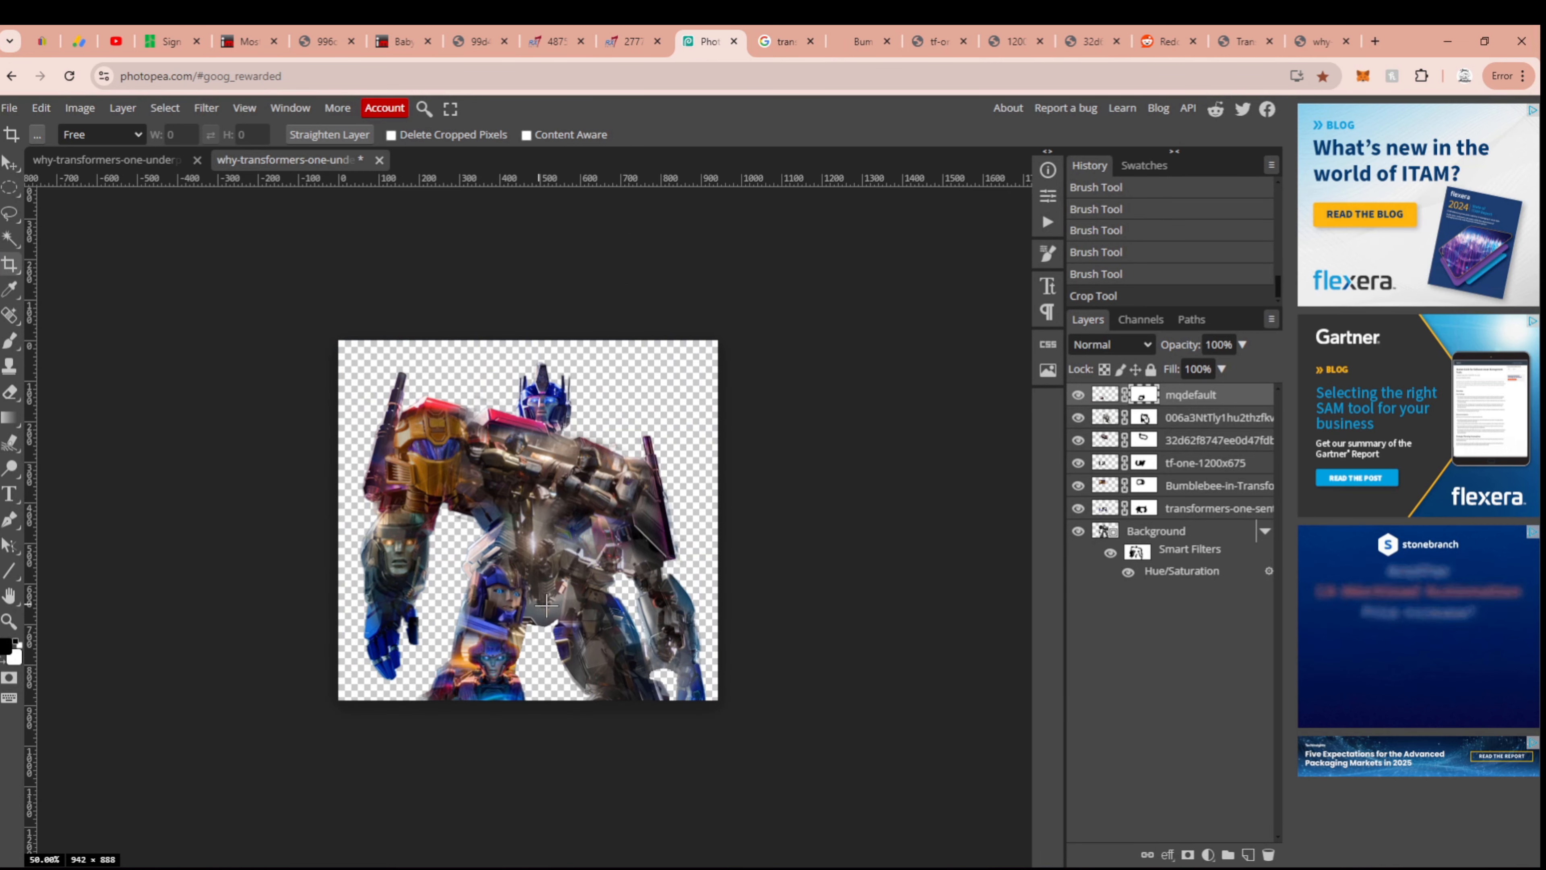